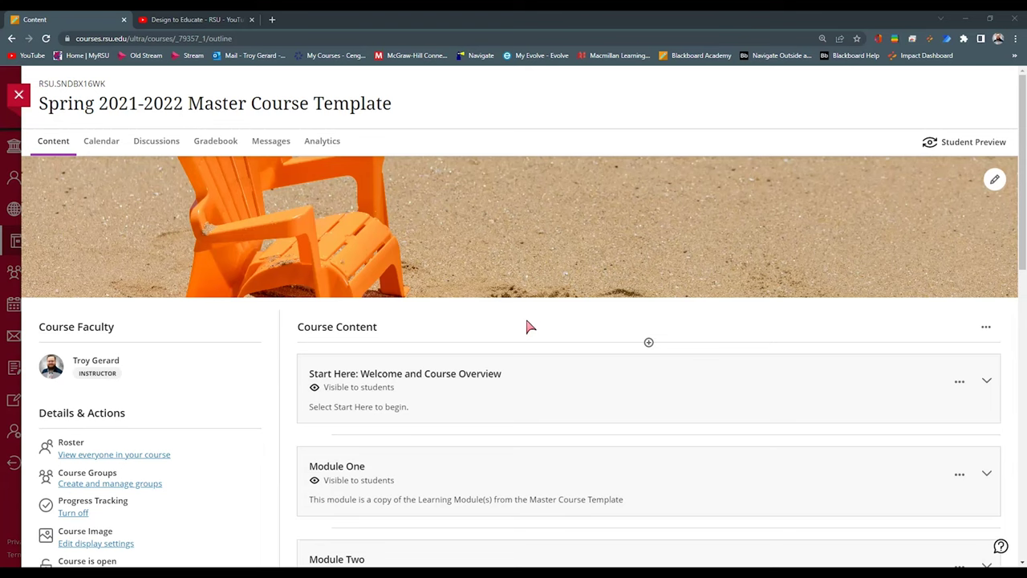
Expand the "Start Here: Welcome and Course Overview" module in the course content list
scroll(530, 325, "down", 1)
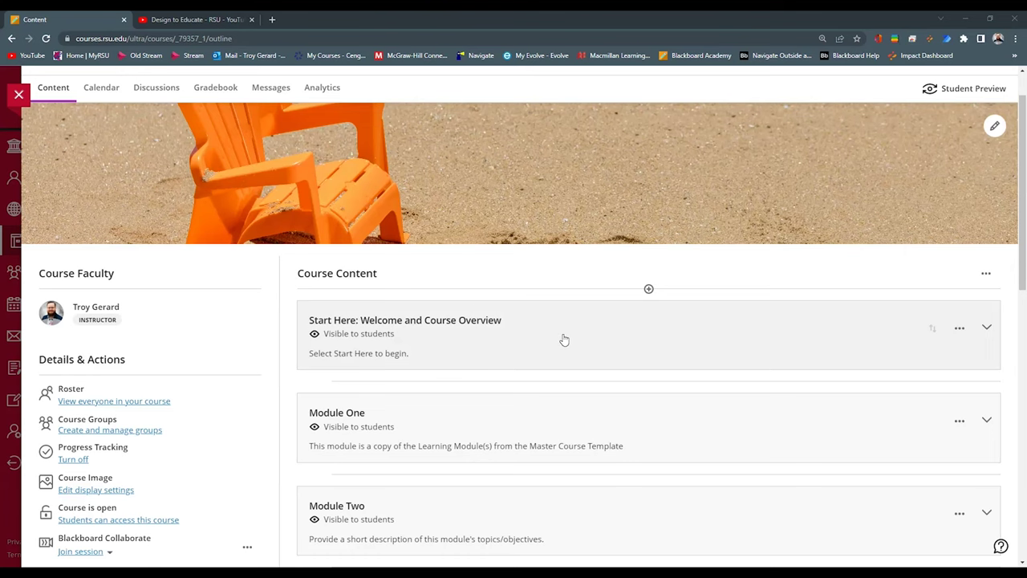
scroll(562, 340, "down", 2)
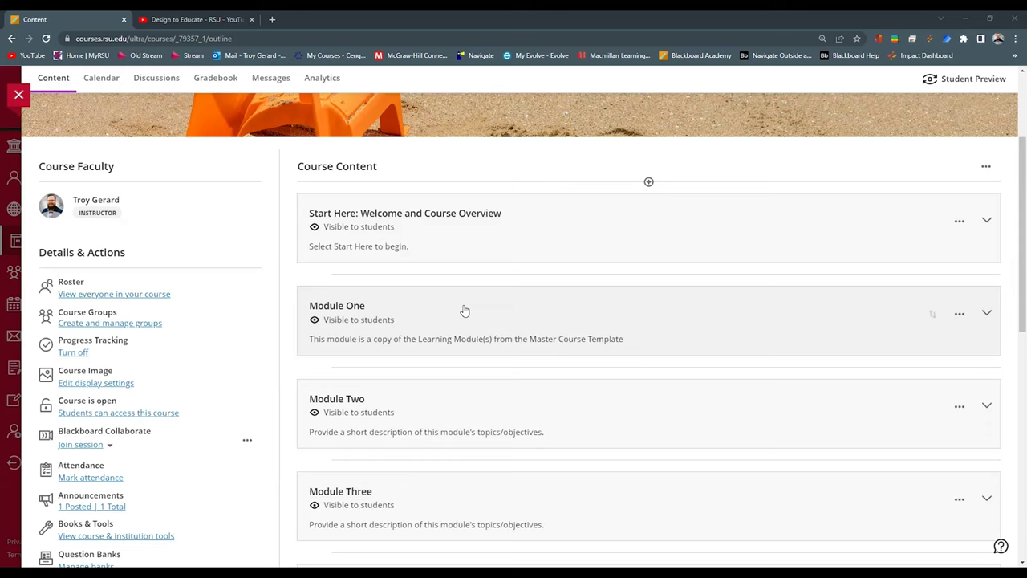
left_click(530, 230)
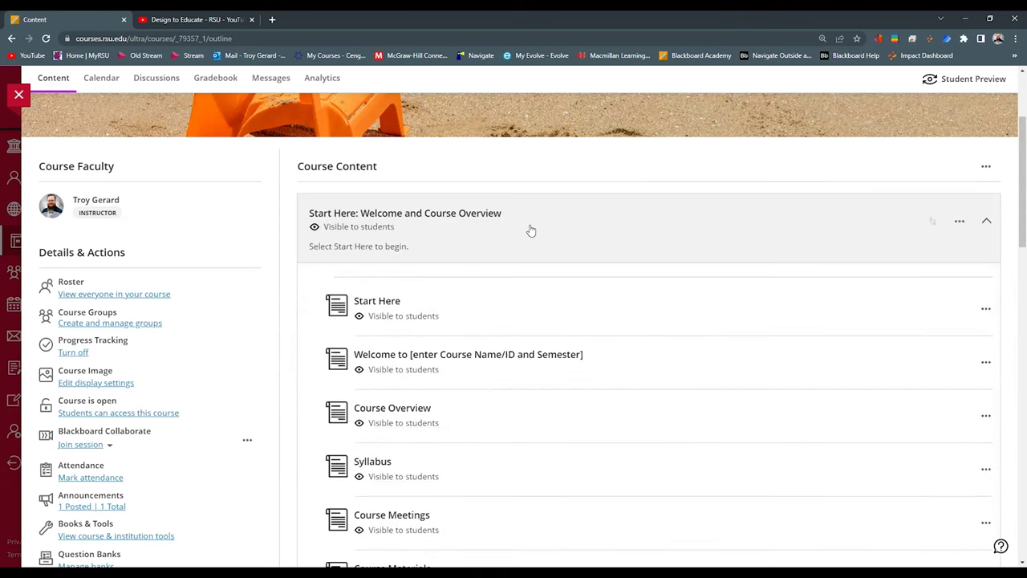
Look through the items inside the Start Here module, from the Start Here document down to the Review test
scroll(529, 230, "down", 2)
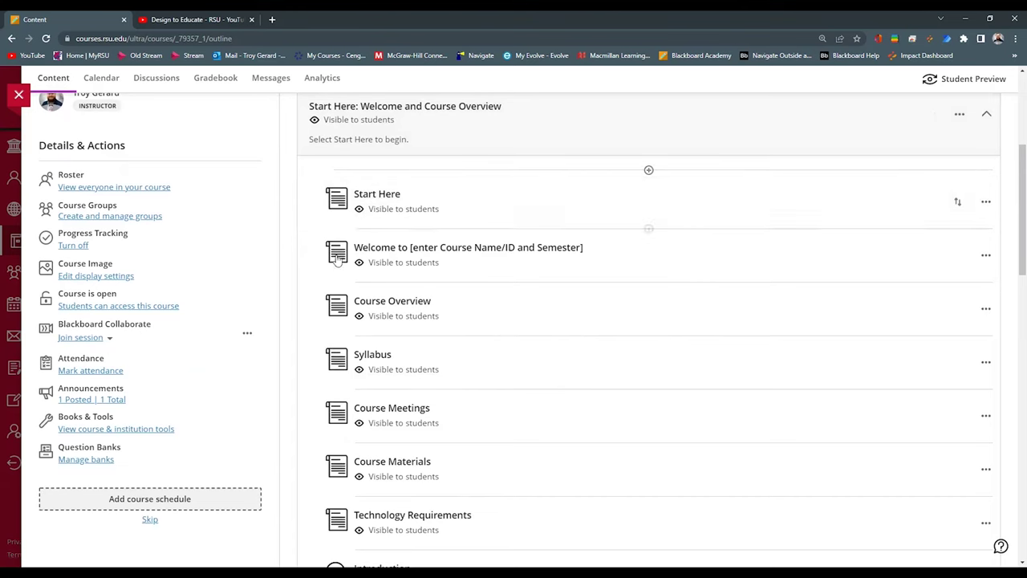
scroll(401, 233, "down", 2)
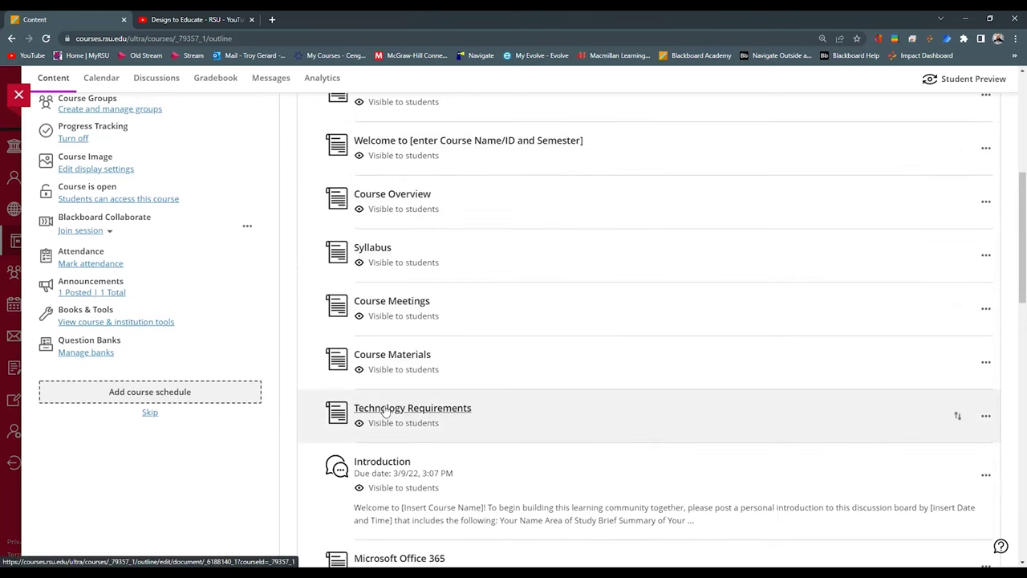
scroll(412, 389, "down", 2)
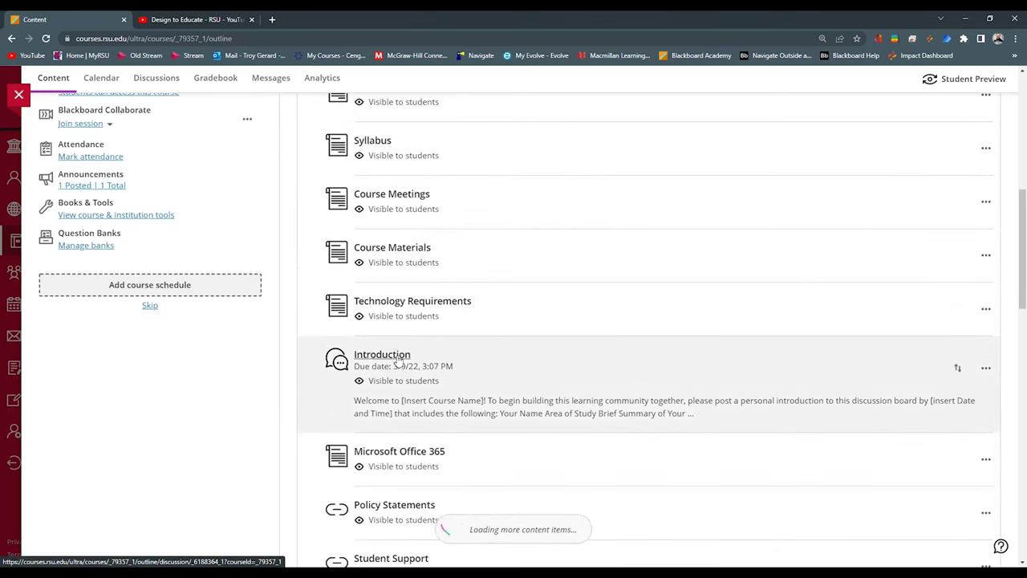
scroll(405, 332, "down", 1)
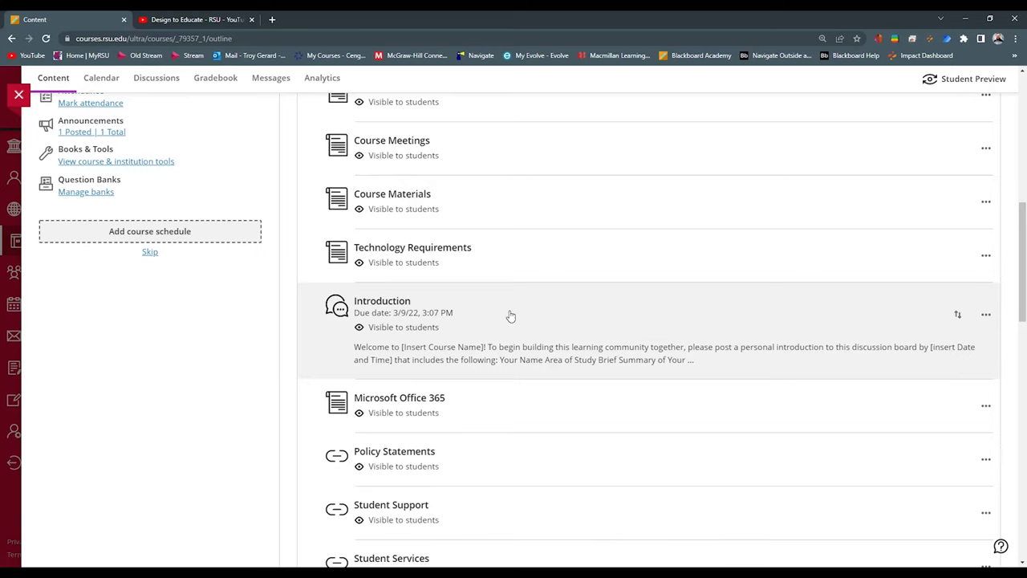
scroll(482, 314, "down", 1)
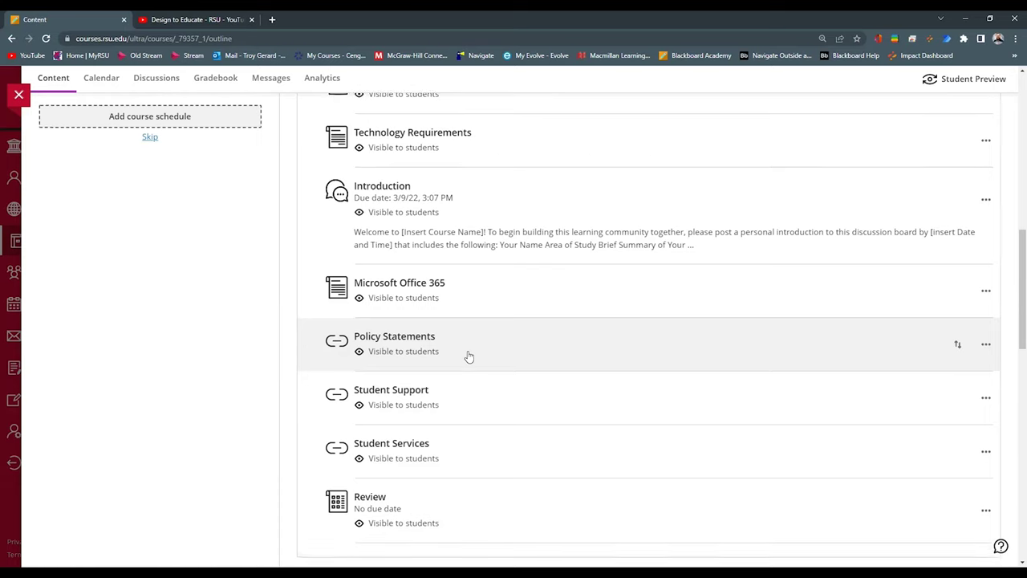
scroll(468, 377, "down", 2)
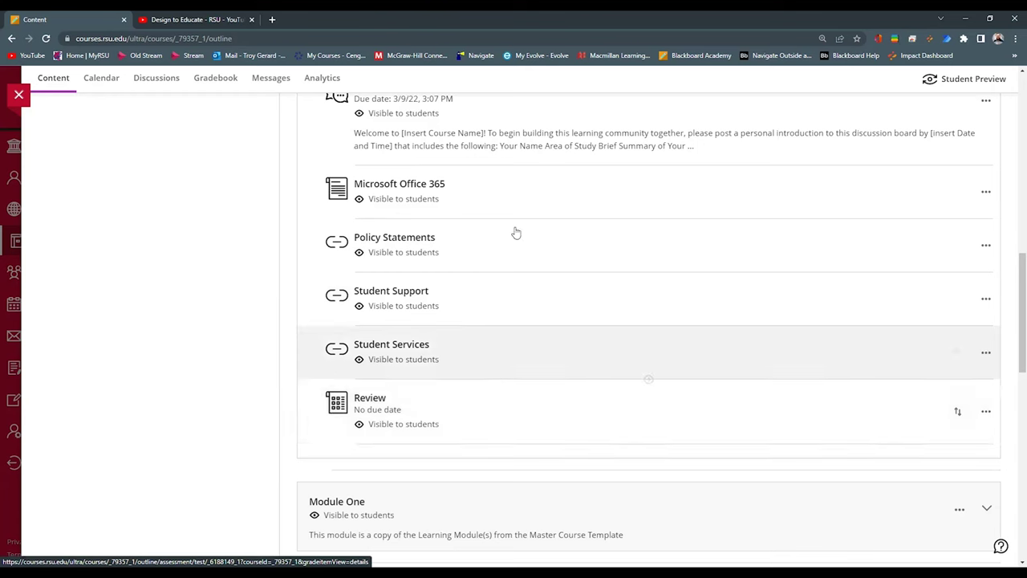
scroll(518, 205, "up", 3)
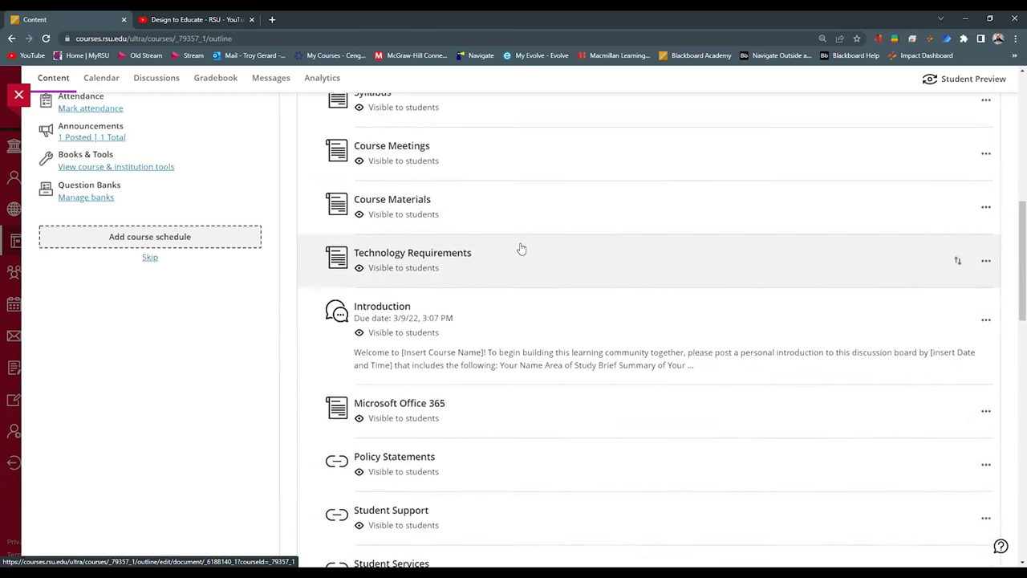
scroll(521, 249, "up", 2)
scroll(521, 249, "up", 2)
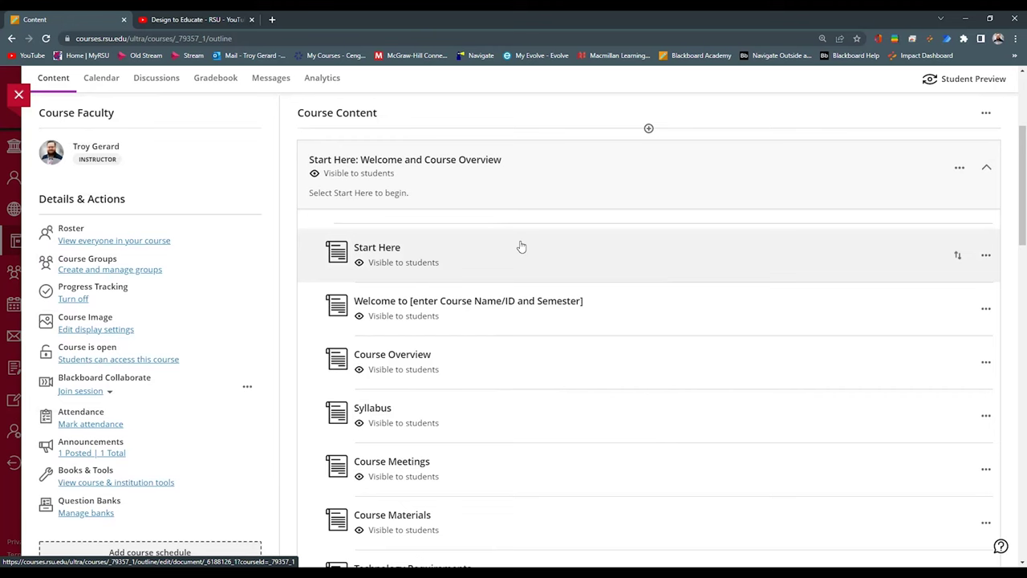
Open the Start Here document, review its course description, course start, time zone and navigation sections, and close it
left_click(521, 246)
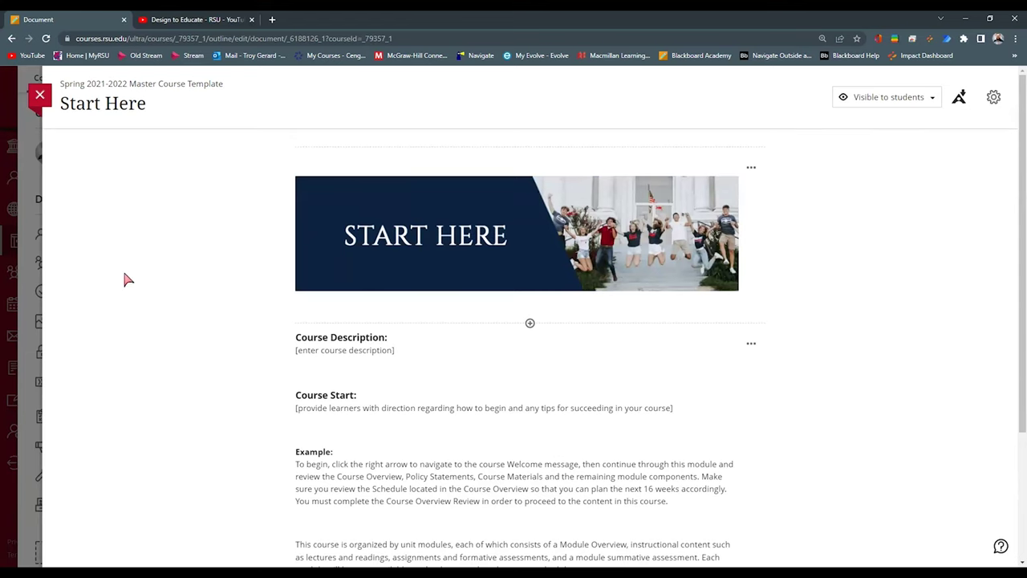
scroll(213, 275, "down", 1)
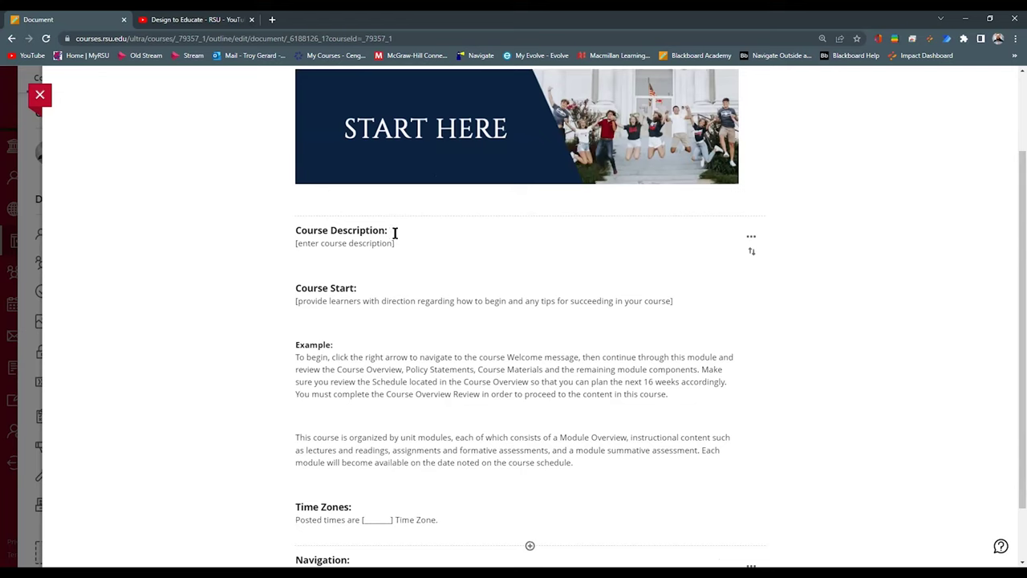
scroll(257, 259, "down", 1)
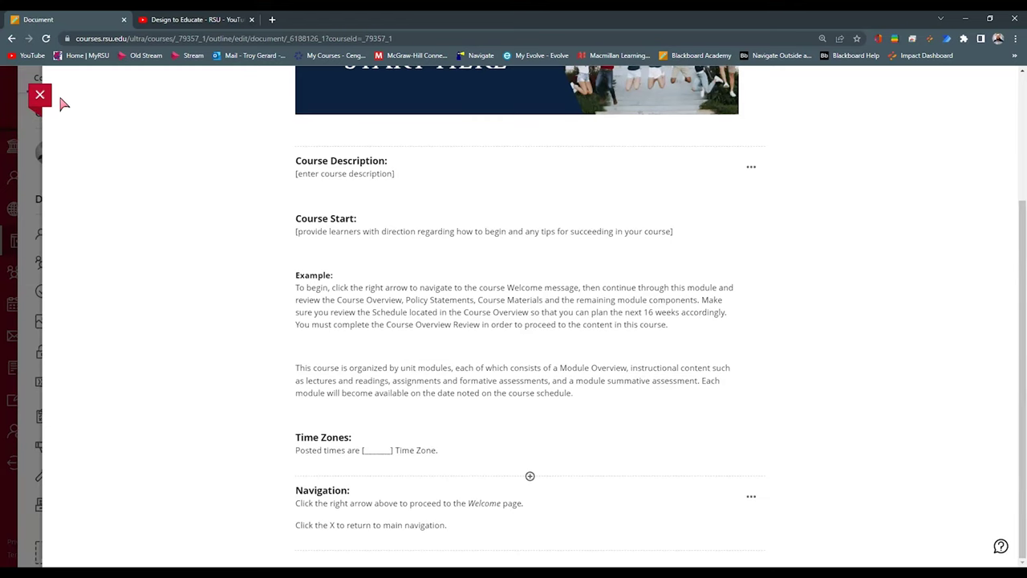
scroll(351, 521, "up", 1)
scroll(367, 522, "down", 1)
scroll(466, 528, "up", 4)
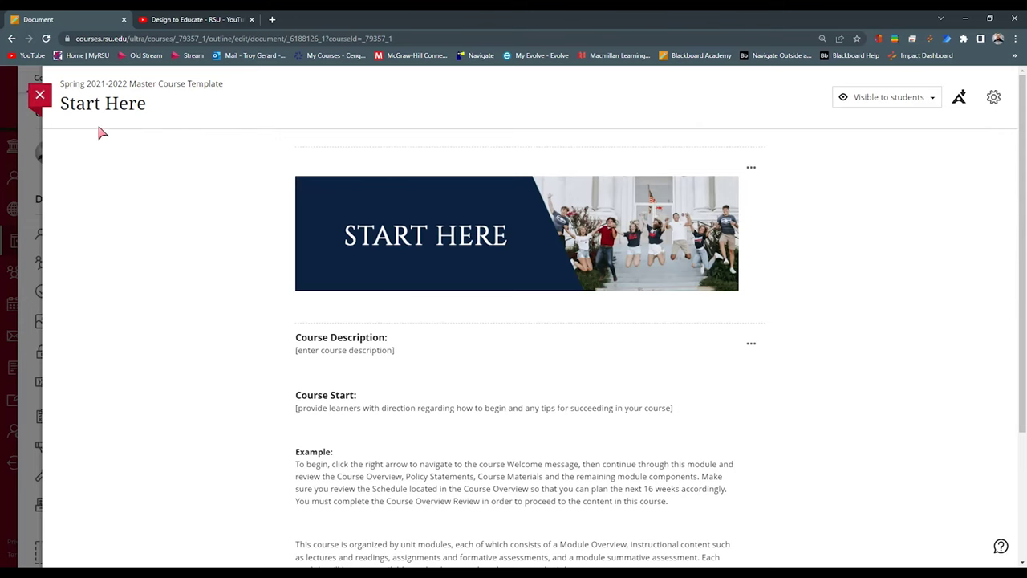
left_click(39, 95)
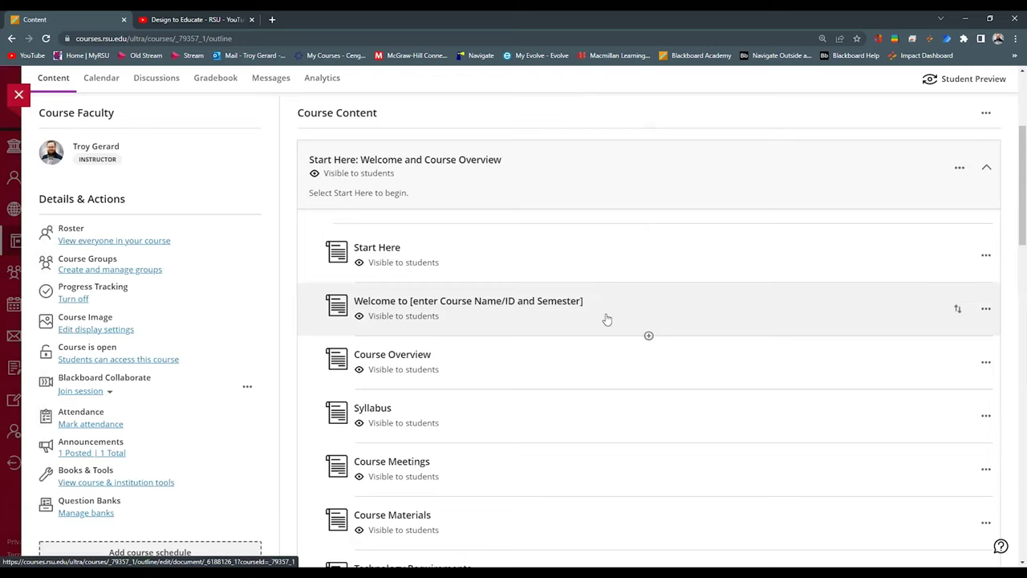
Open the "Welcome to [enter Course Name/ID and Semester]" document and review the welcome guidance, instructor information and introduction video tips
left_click(607, 319)
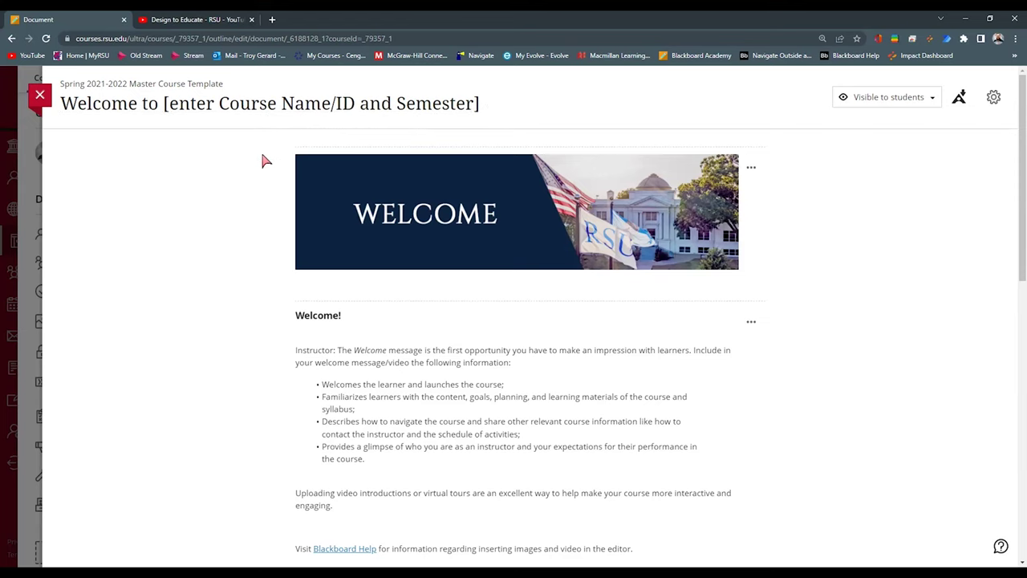
scroll(316, 190, "down", 1)
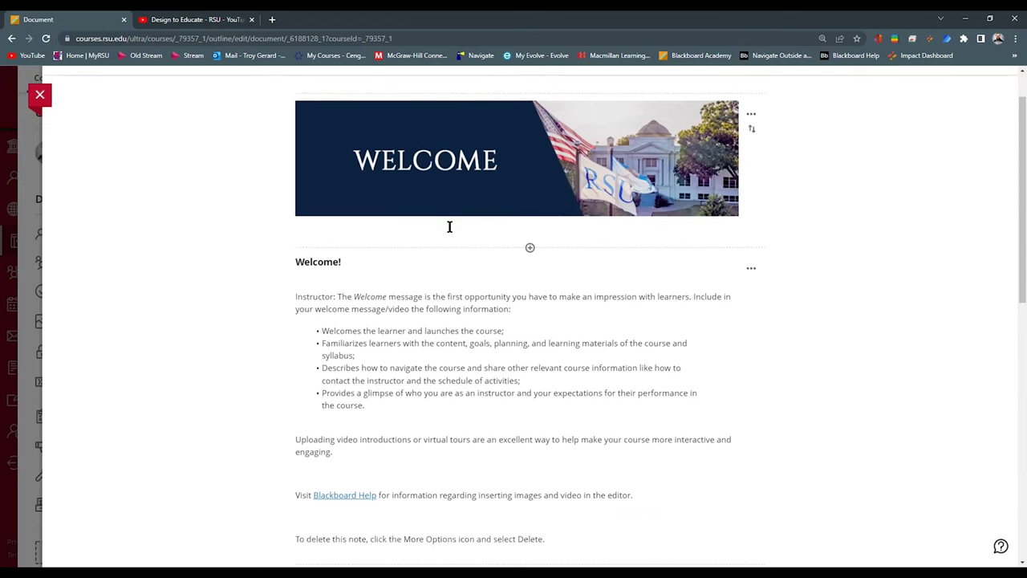
scroll(298, 248, "down", 2)
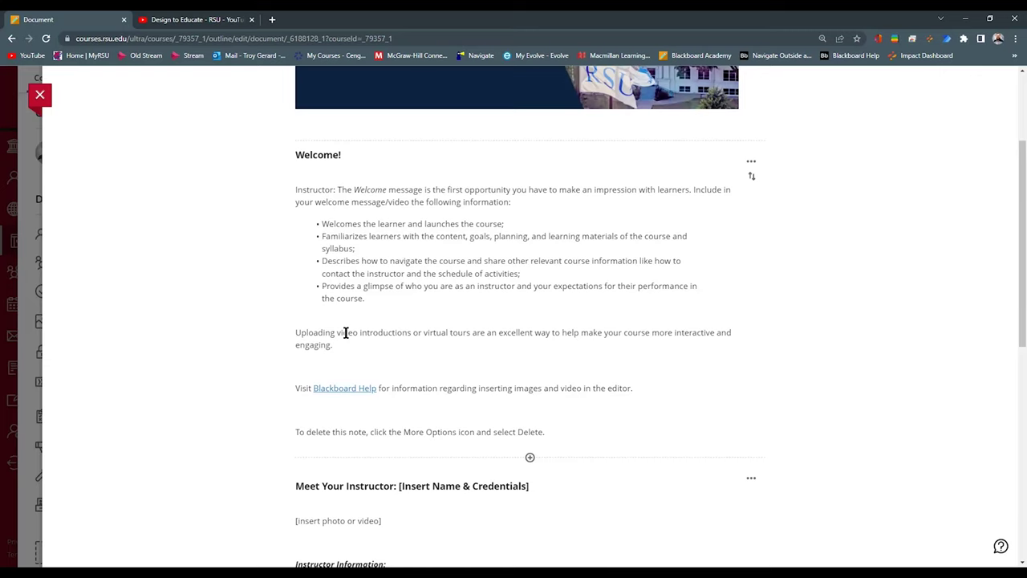
scroll(312, 346, "down", 2)
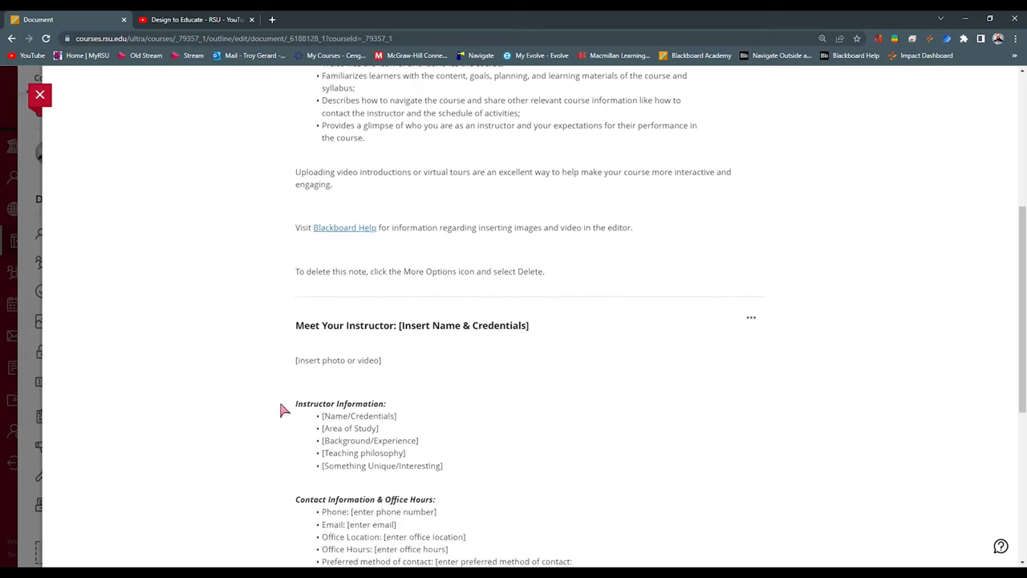
scroll(272, 427, "down", 1)
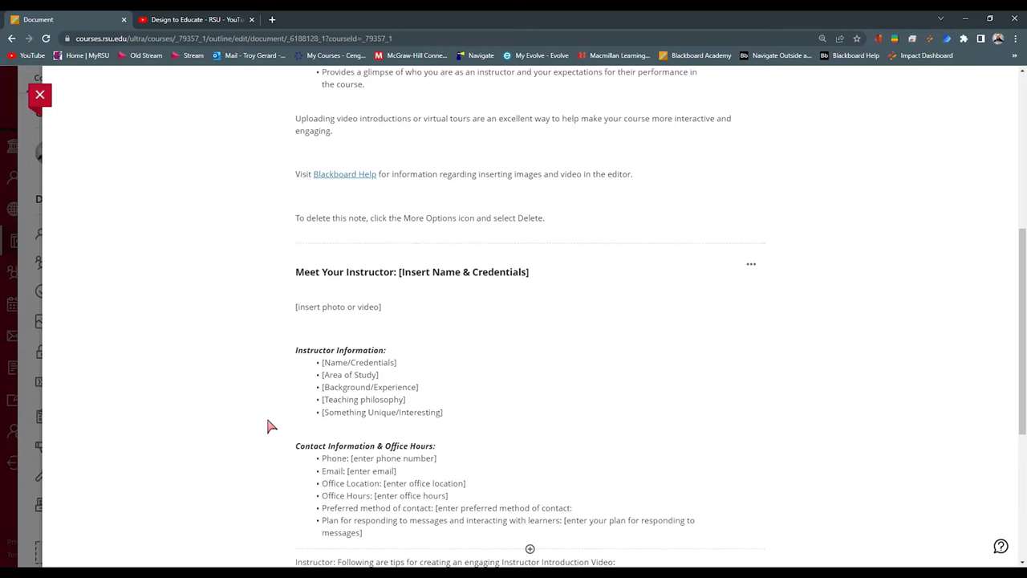
scroll(286, 426, "down", 2)
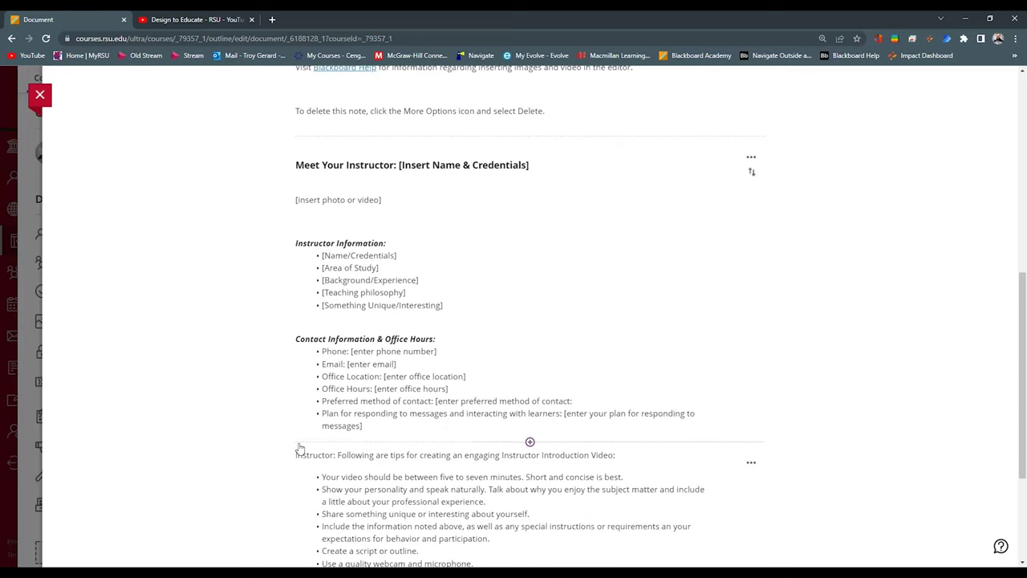
scroll(283, 449, "down", 2)
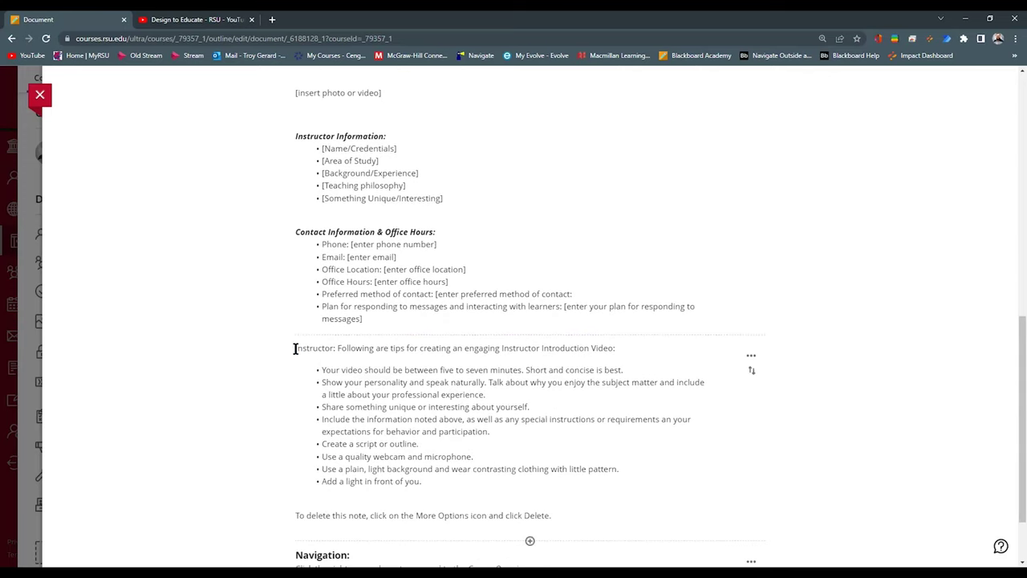
Check the options for the introduction video tips block and the choices for adding content above it, without changing anything
left_click(294, 349, "shift")
left_click(434, 349, "shift")
left_click(577, 384)
left_click(752, 357)
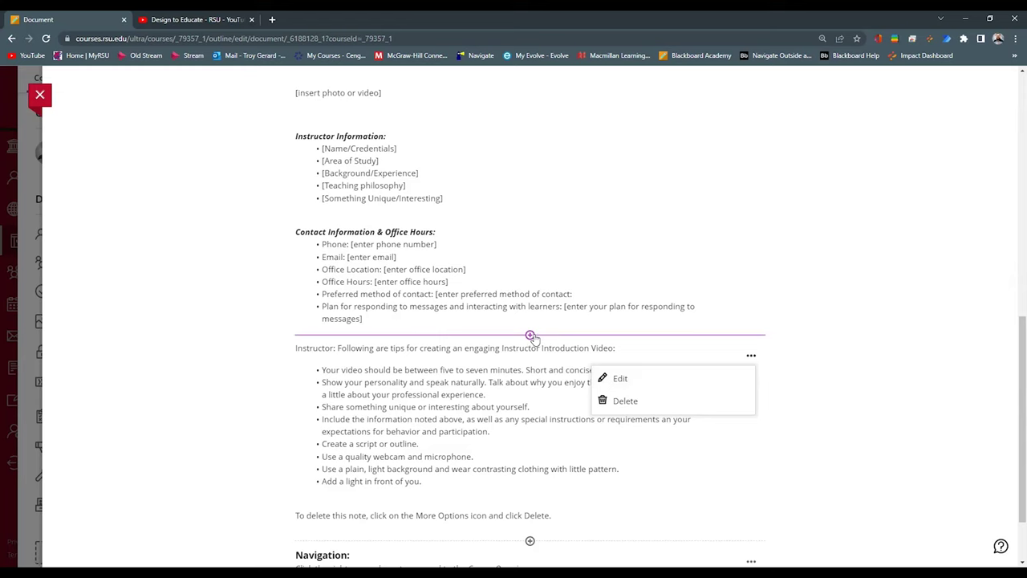
left_click(530, 335)
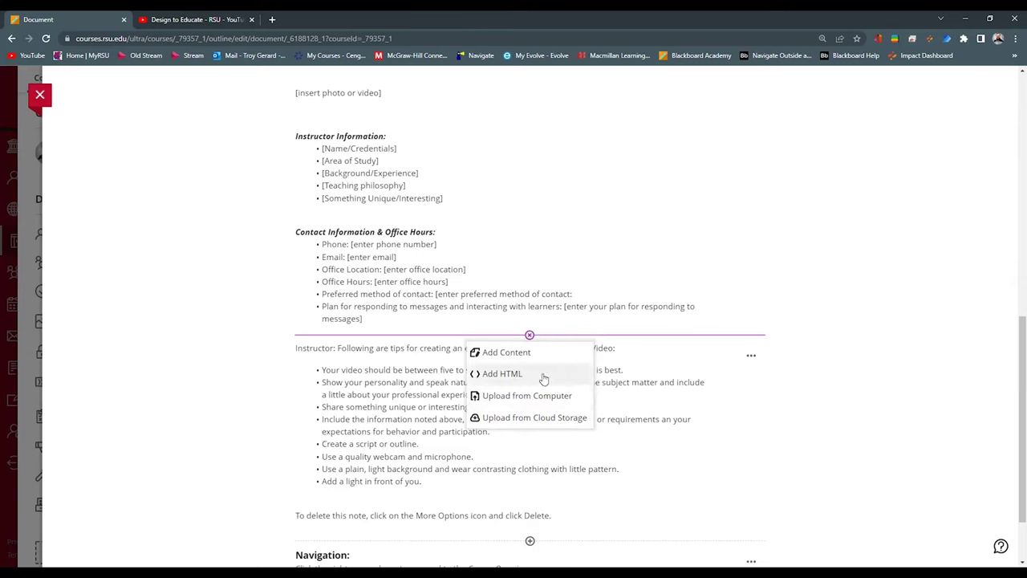
left_click(206, 386)
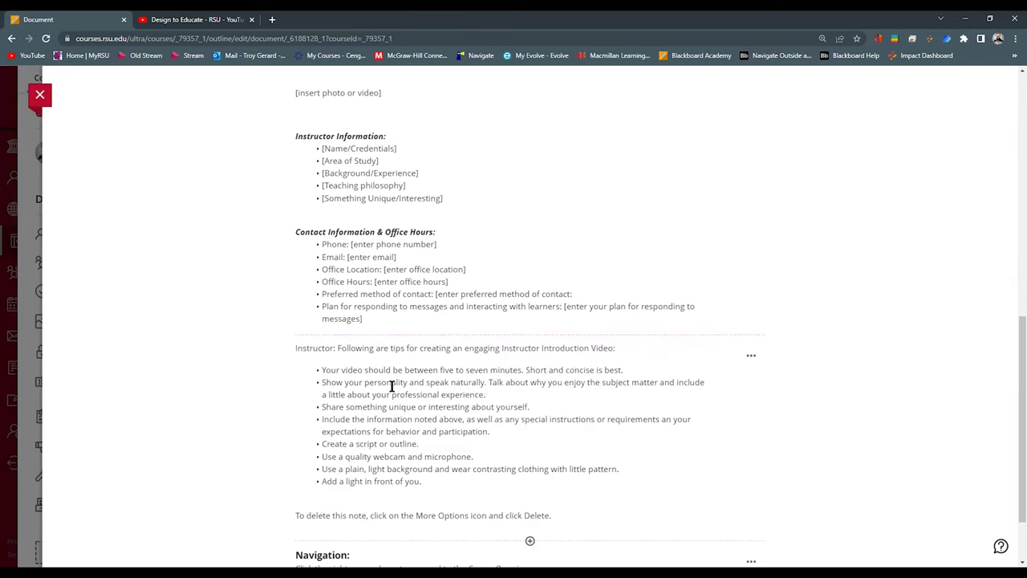
Look over the Welcome document once more and close it to return to the course content list
scroll(520, 446, "down", 2)
scroll(522, 425, "up", 5)
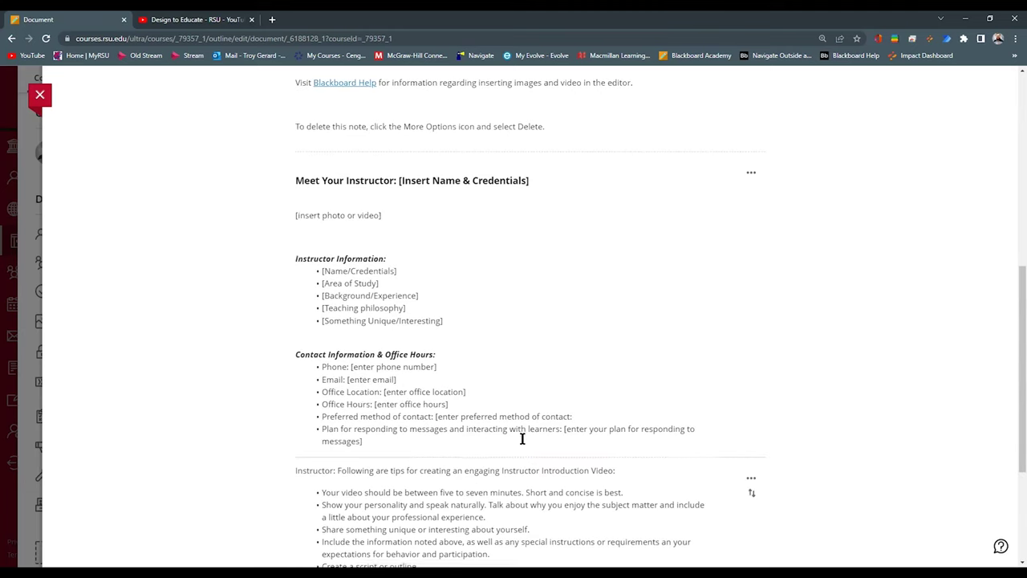
scroll(523, 404, "up", 5)
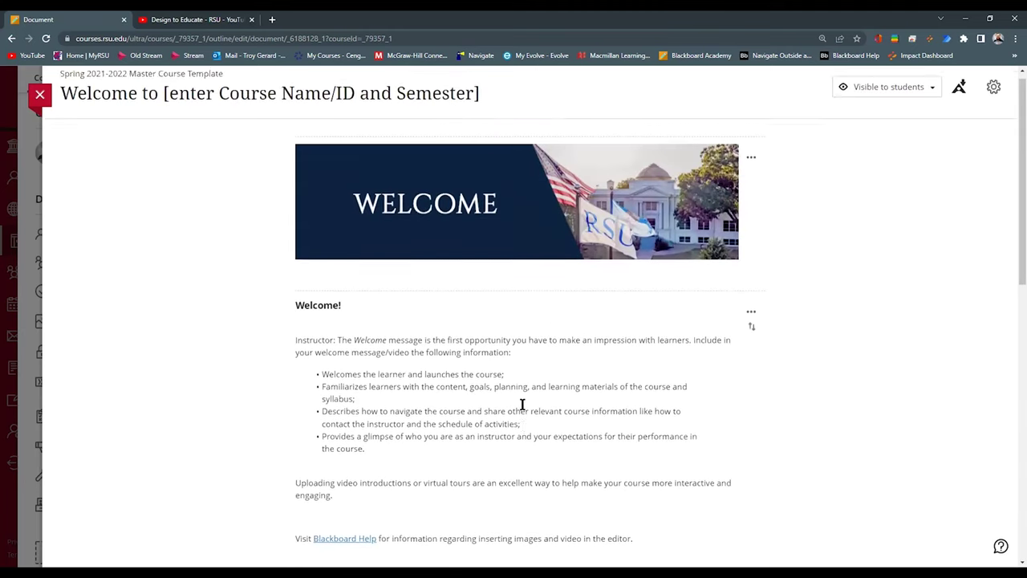
left_click(41, 97)
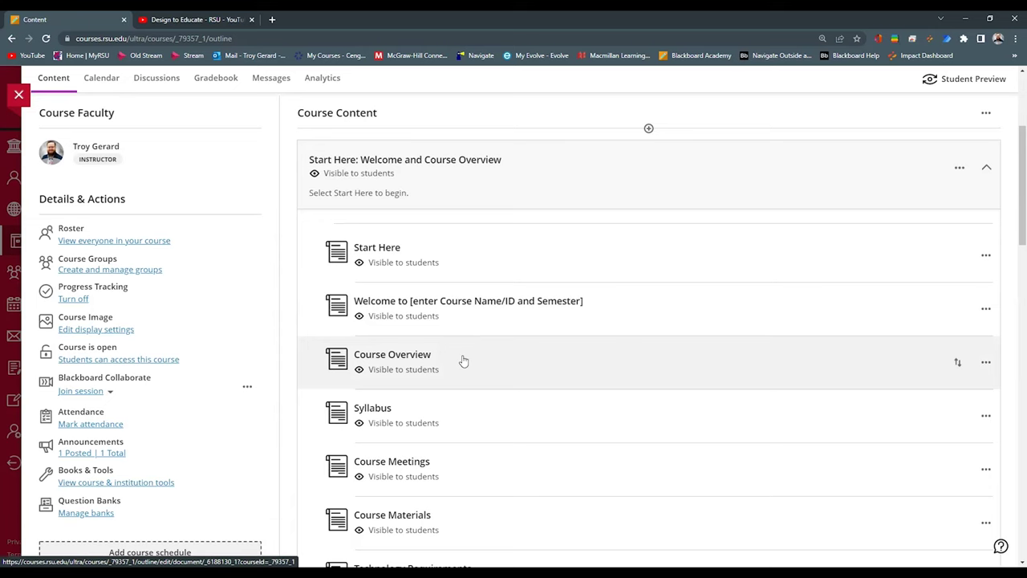
Open the Course Overview document and review its course code, key dates, description, purpose, prerequisites and modality sections
left_click(463, 361)
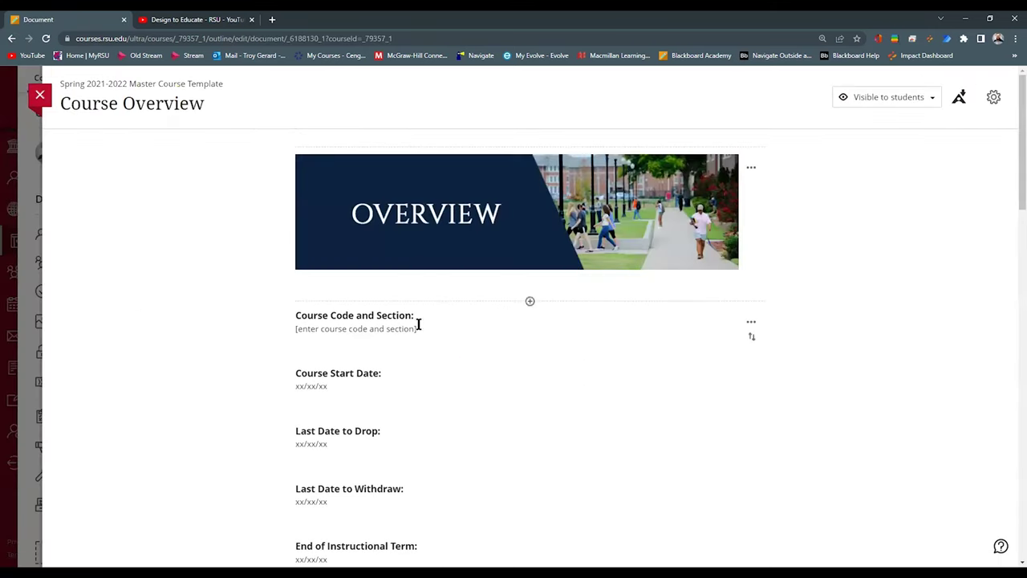
scroll(241, 365, "down", 2)
scroll(273, 347, "down", 1)
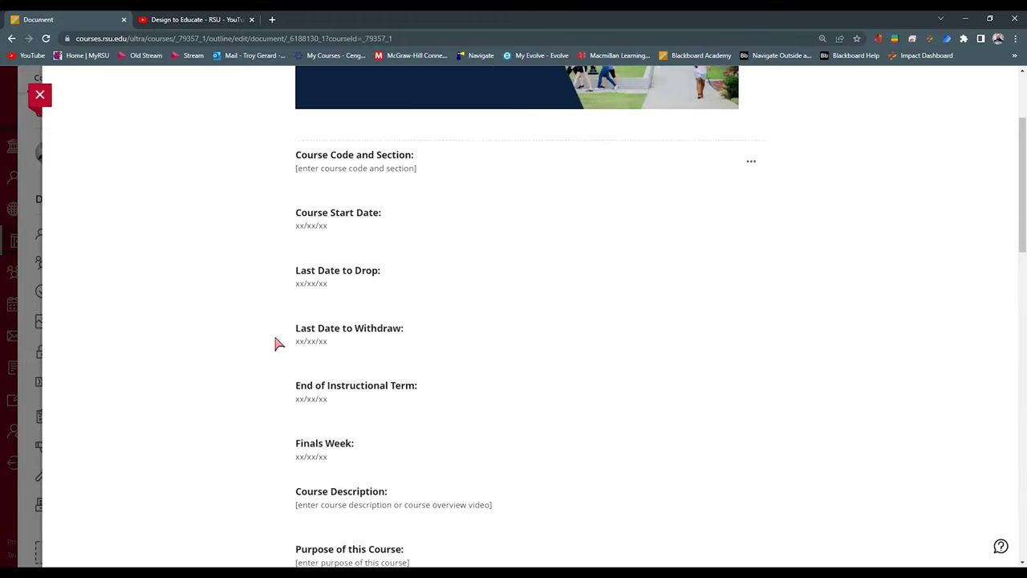
scroll(286, 299, "down", 1)
scroll(287, 300, "down", 2)
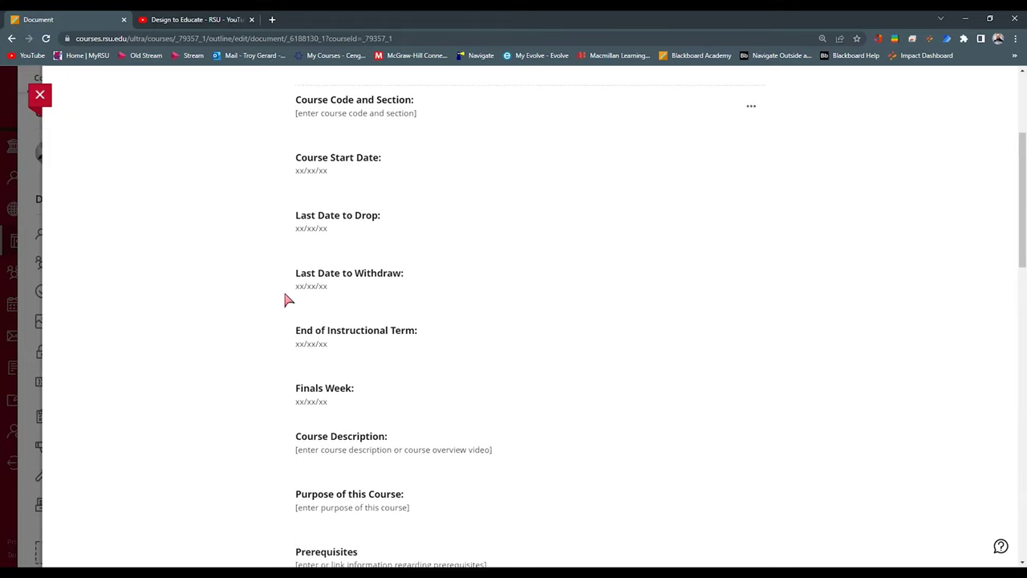
scroll(288, 300, "down", 1)
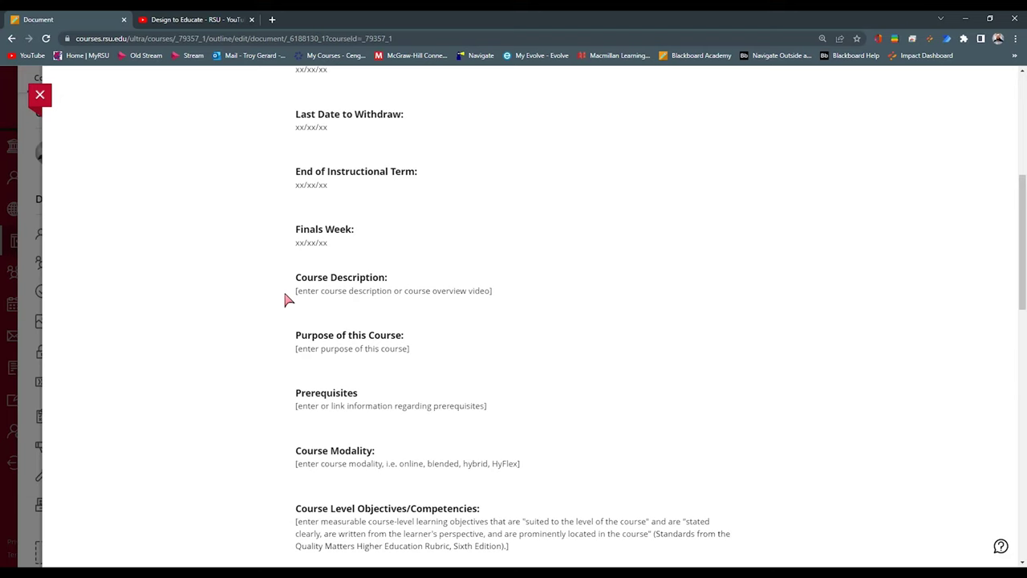
scroll(290, 299, "down", 1)
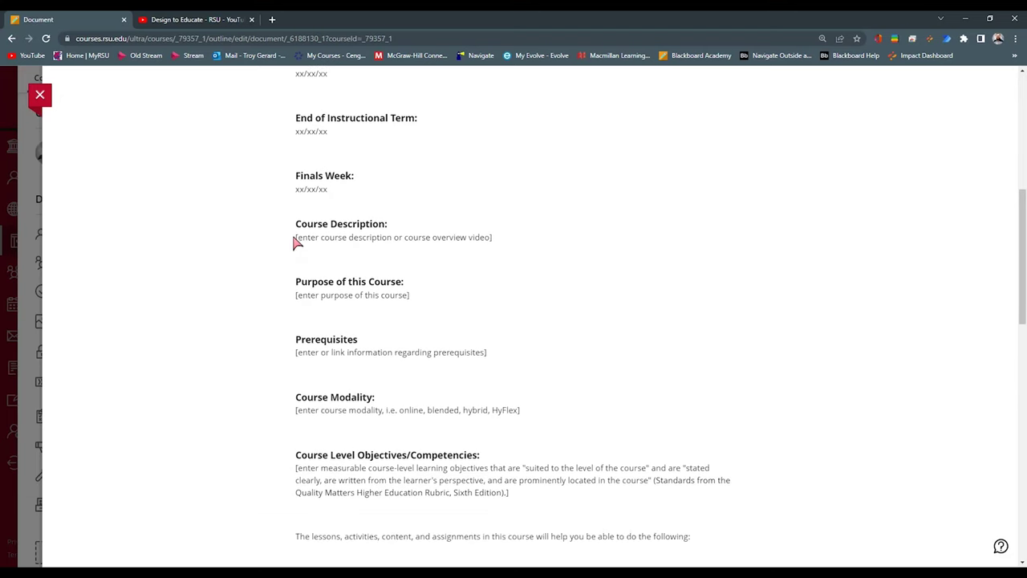
scroll(281, 269, "down", 1)
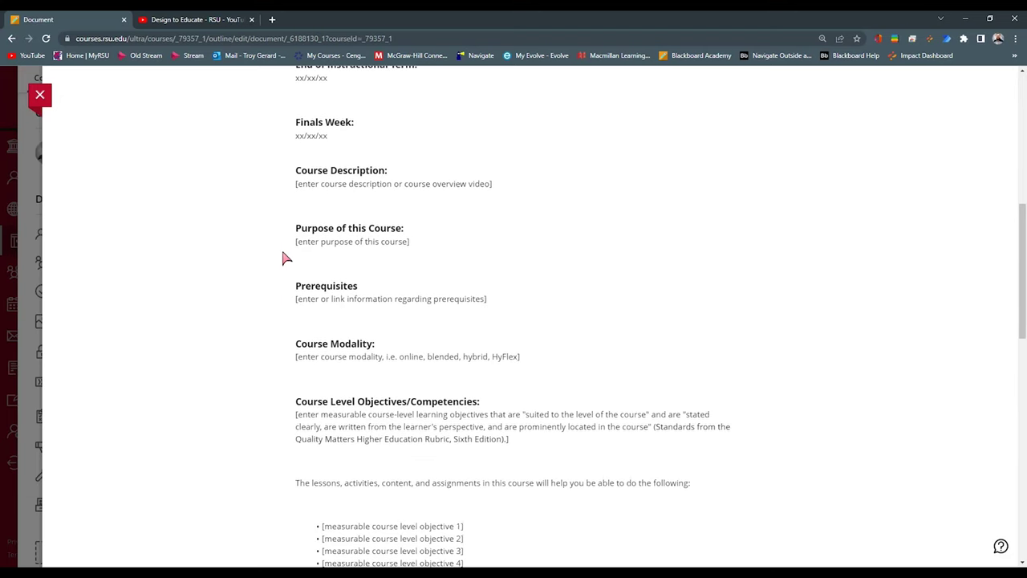
scroll(292, 317, "down", 1)
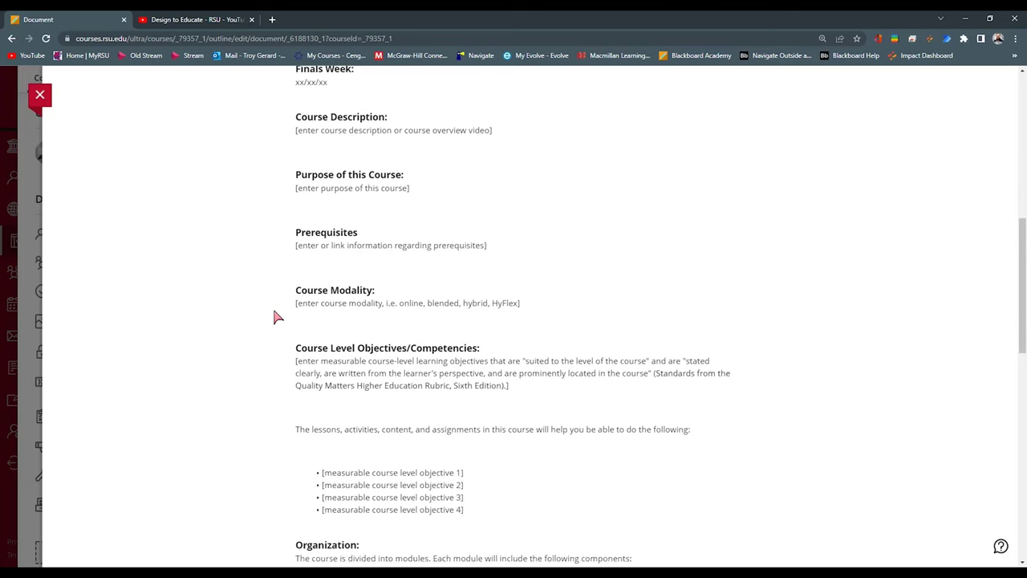
Review the Course Overview's sections from course level objectives and organization through learning activities, assessments and portfolio to grading and navigation
scroll(291, 317, "down", 3)
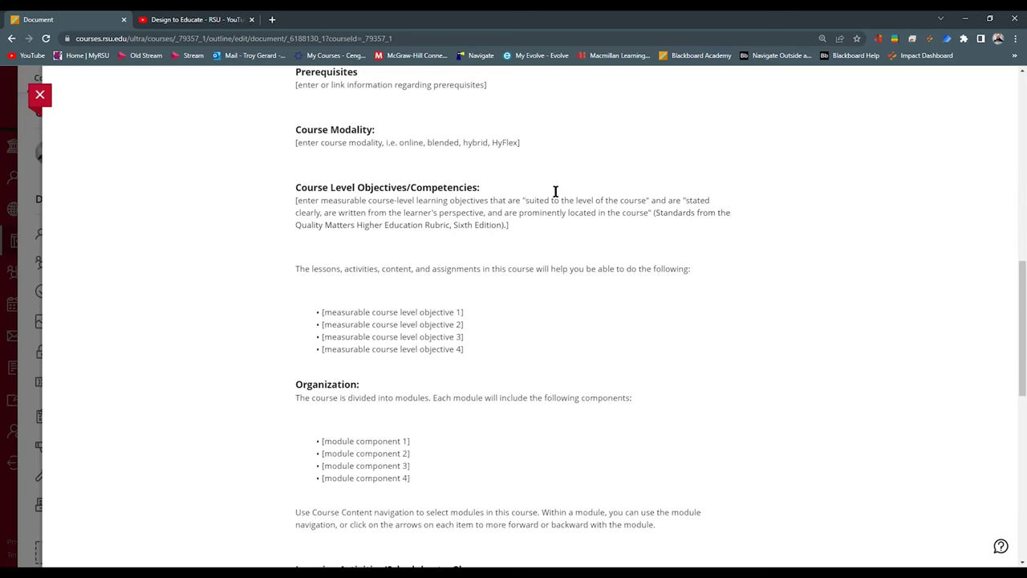
scroll(255, 243, "down", 3)
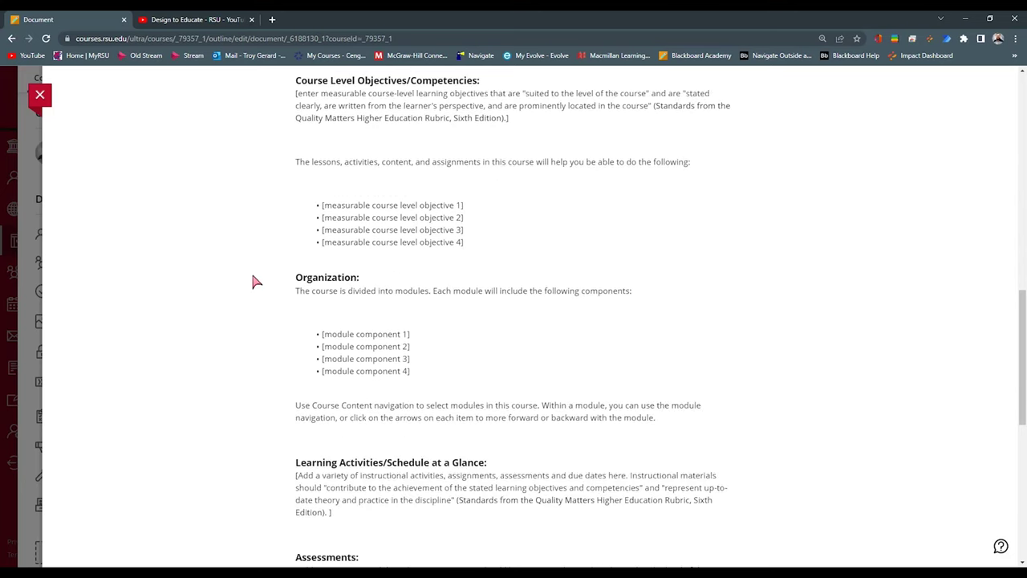
scroll(412, 268, "up", 3)
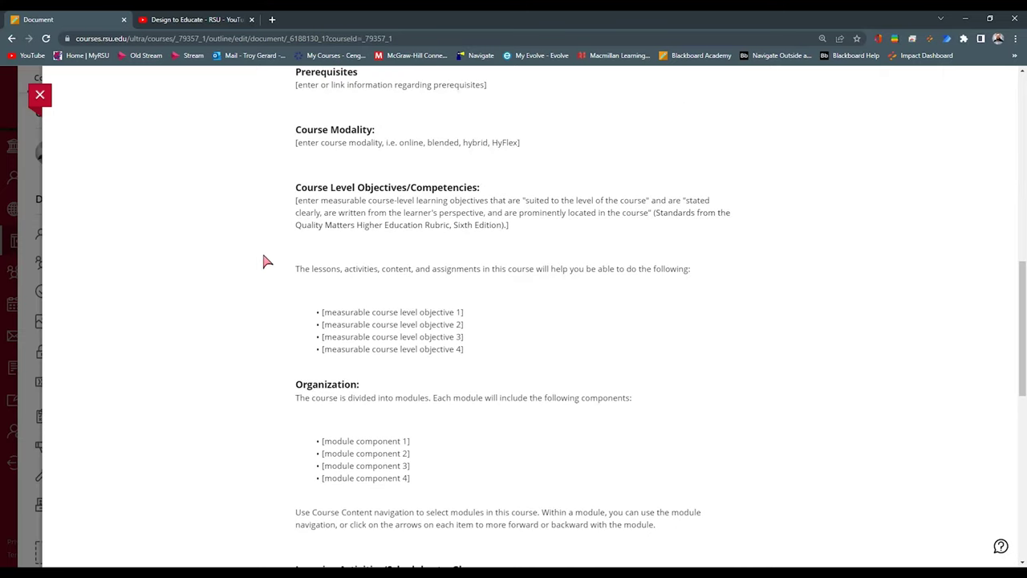
scroll(266, 298, "down", 2)
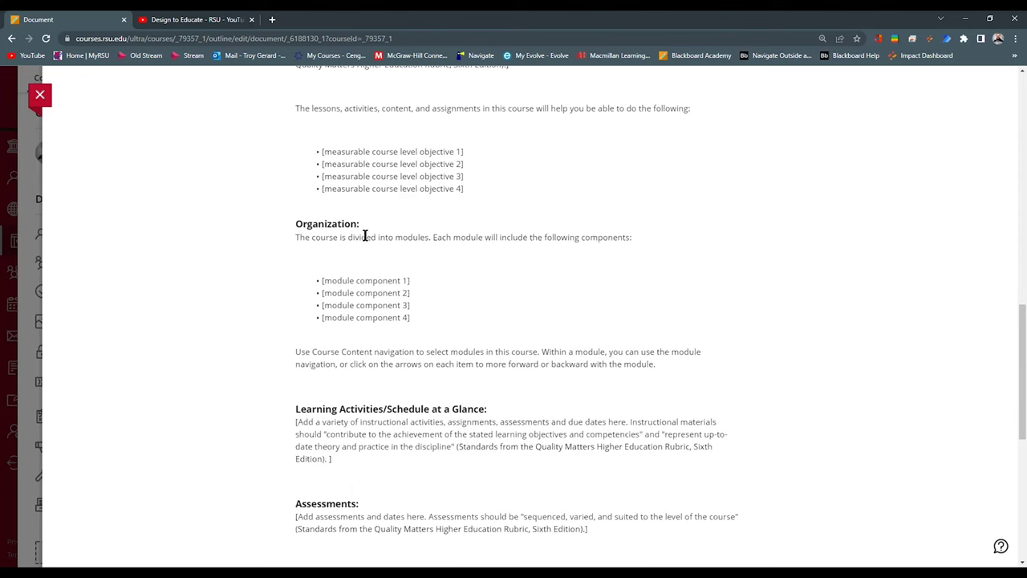
scroll(250, 342, "down", 1)
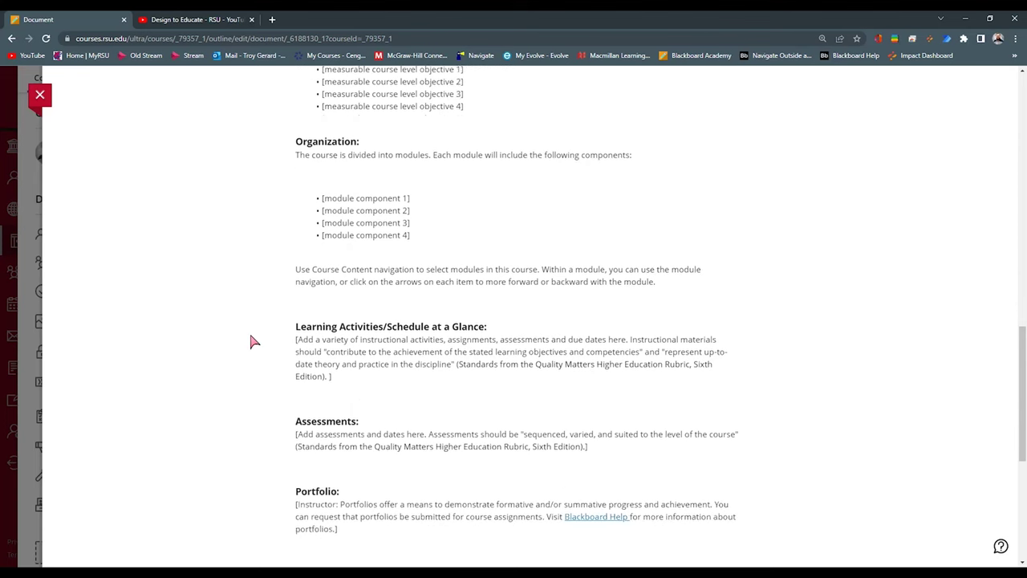
scroll(251, 340, "down", 1)
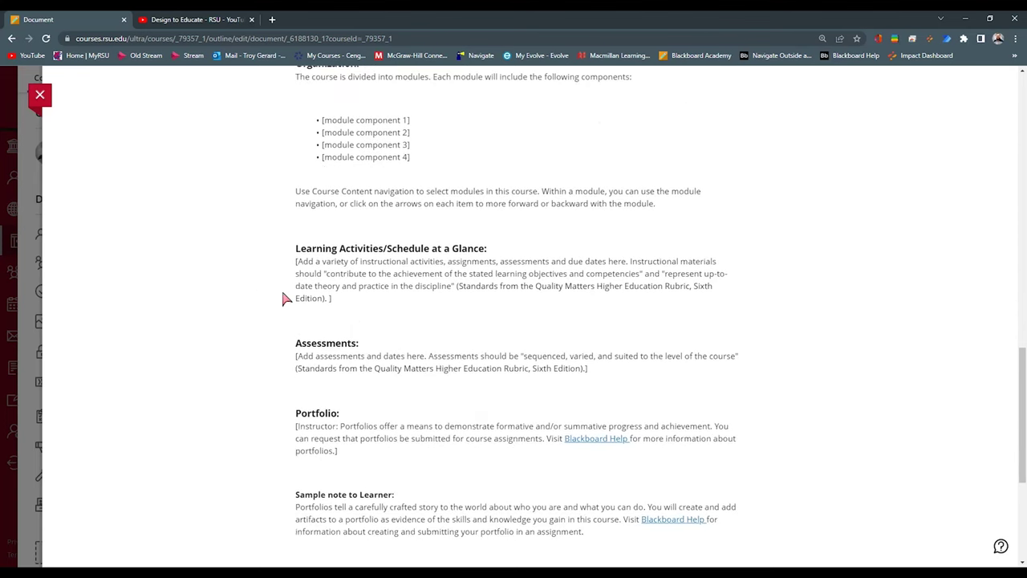
scroll(269, 321, "down", 1)
scroll(337, 326, "down", 1)
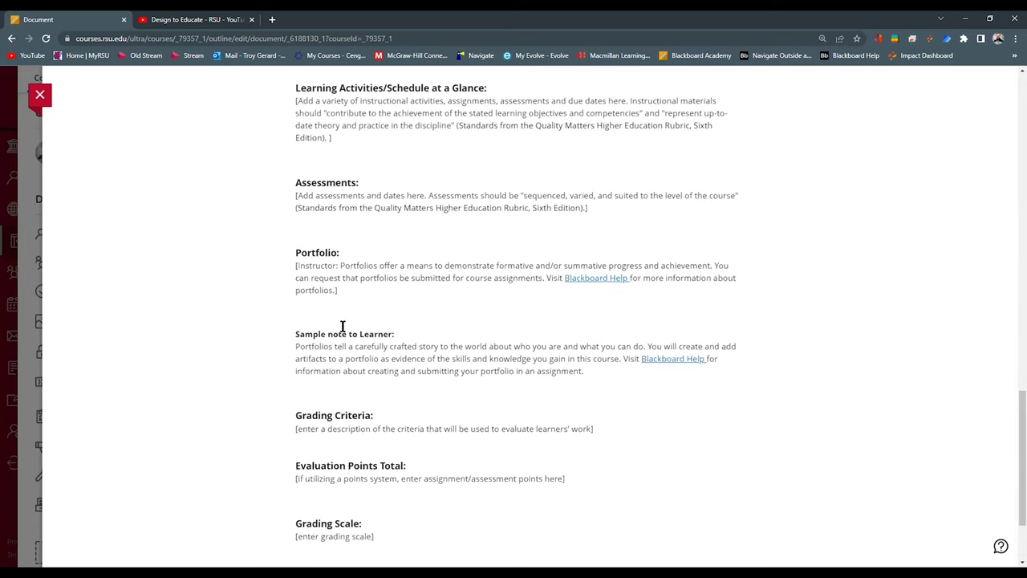
scroll(241, 353, "down", 1)
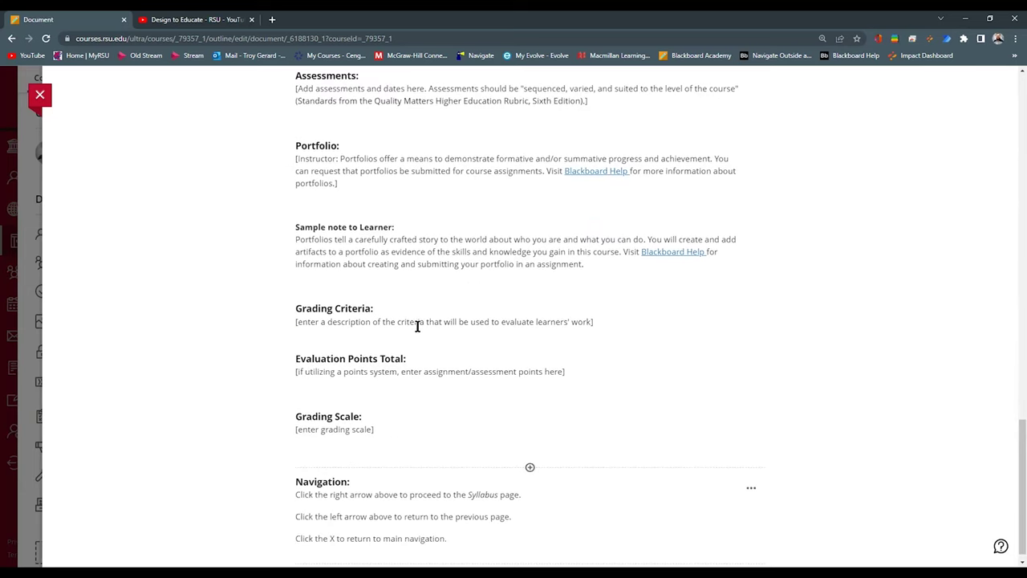
scroll(233, 335, "down", 1)
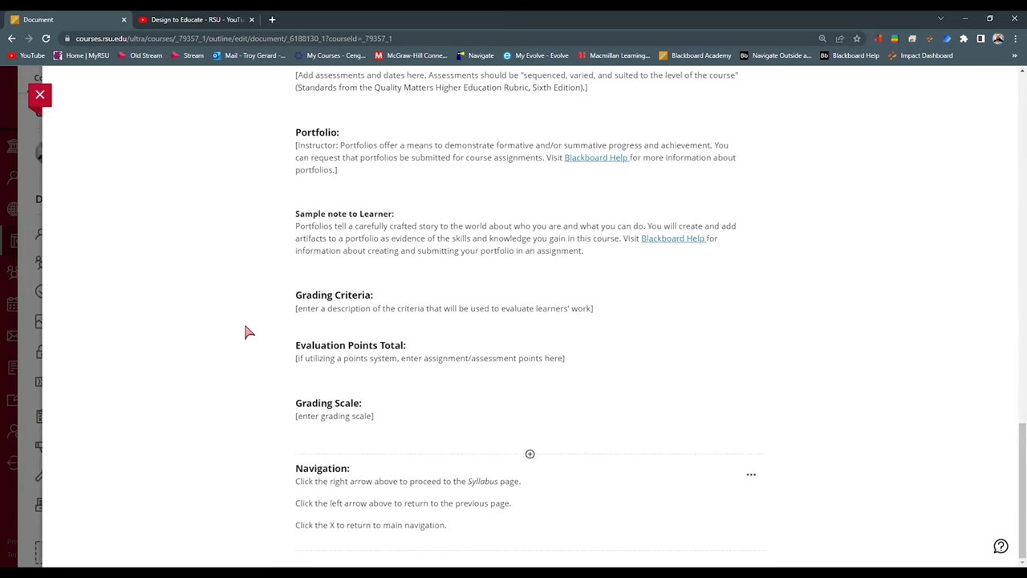
Look back over the Course Overview from the grading sections up to the key dates, and close the document
scroll(249, 332, "up", 7)
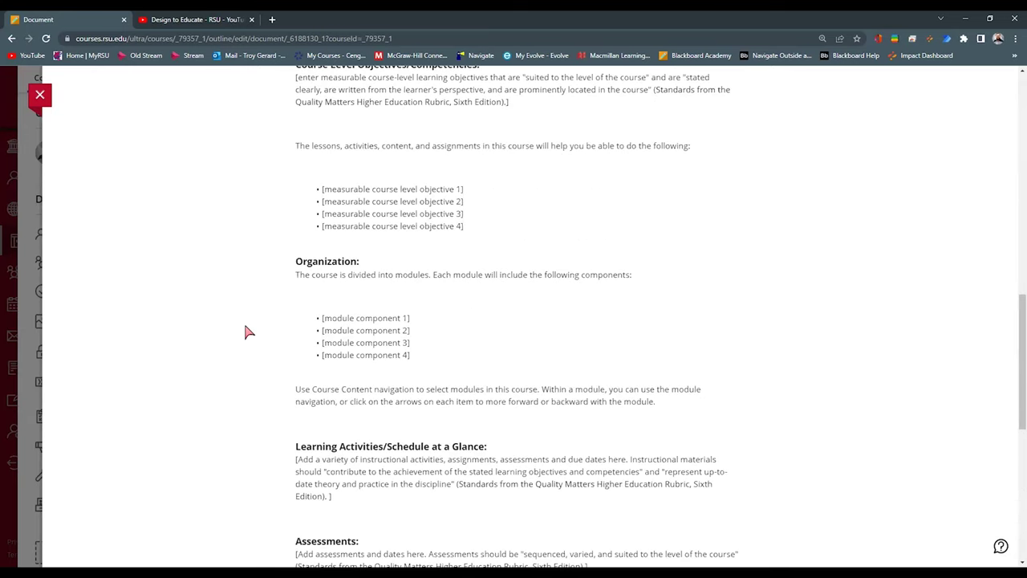
scroll(248, 332, "up", 2)
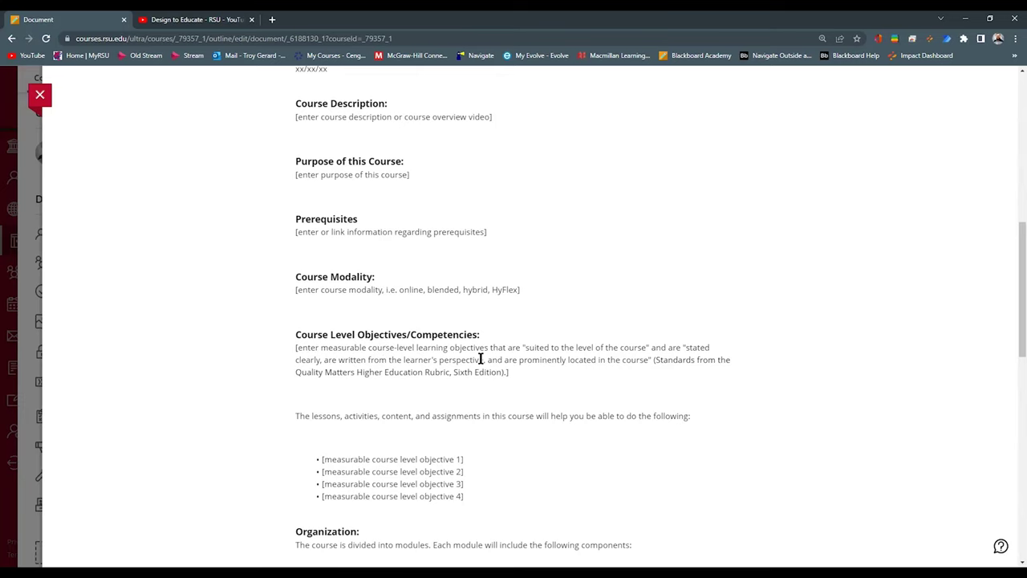
scroll(297, 337, "up", 4)
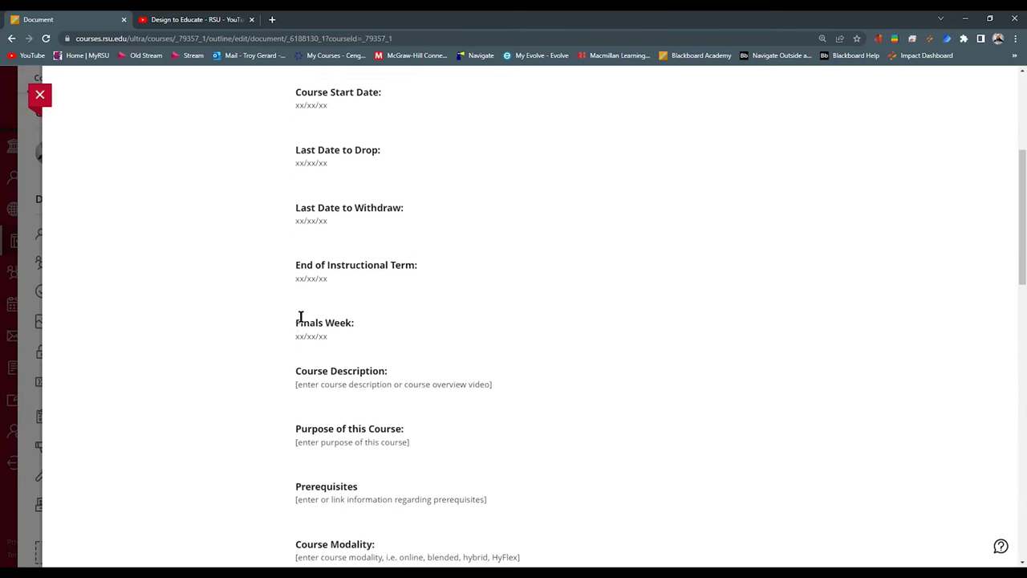
left_click(40, 95)
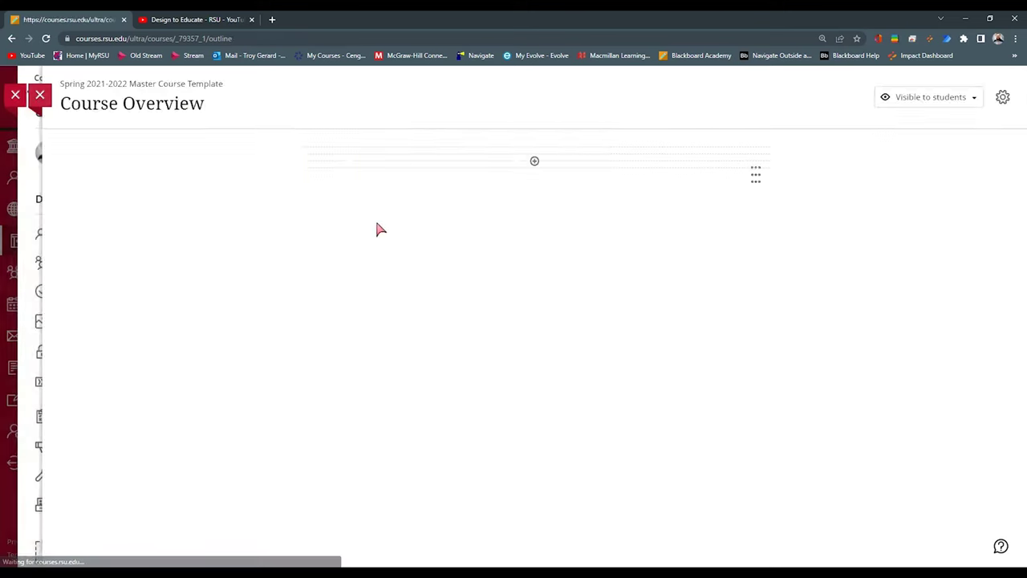
Open the Syllabus document, check the alternative download formats for the attached syllabus PDF without downloading any, and close the document
scroll(474, 356, "down", 1)
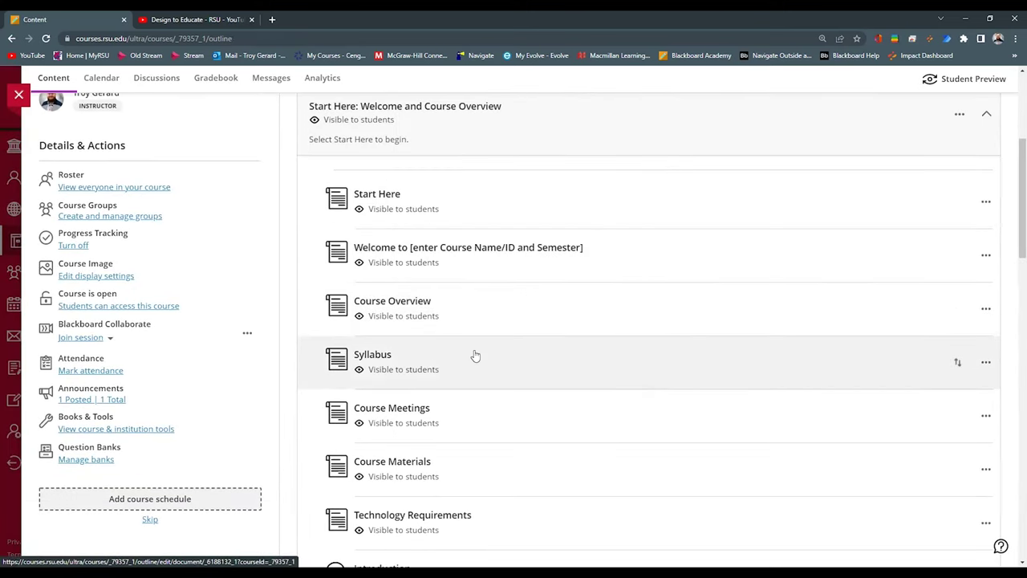
left_click(474, 356)
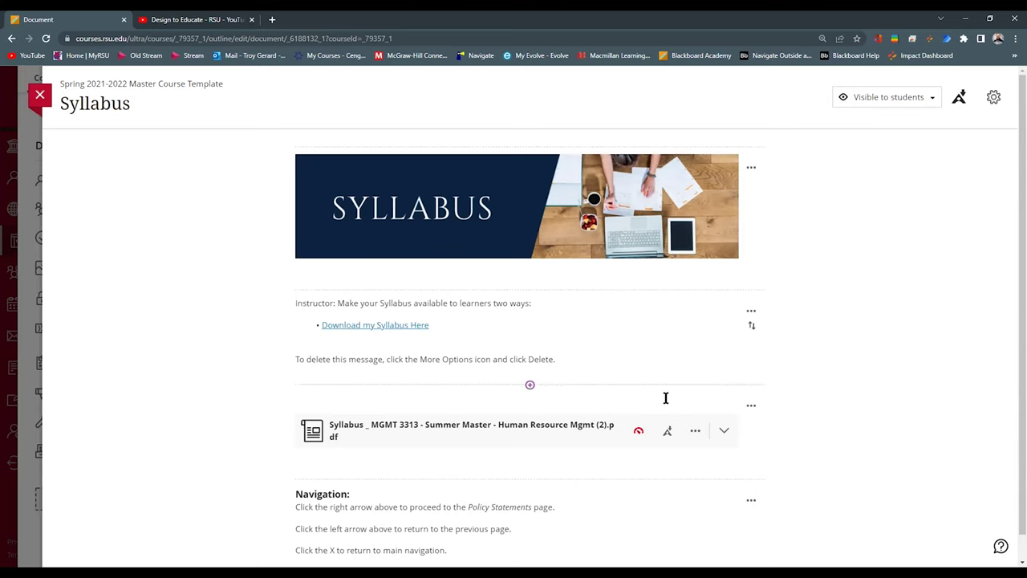
left_click(670, 435)
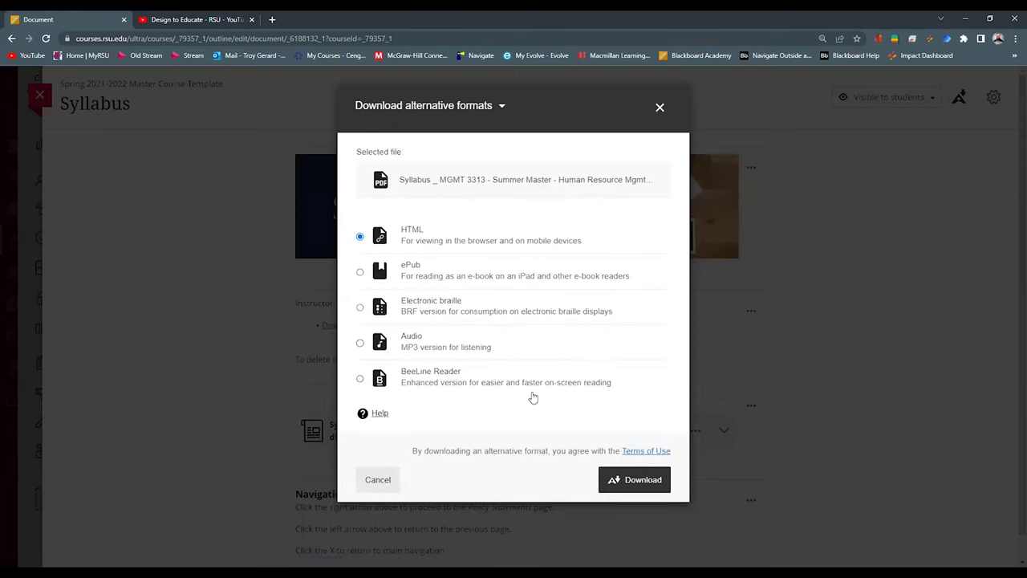
left_click(659, 107)
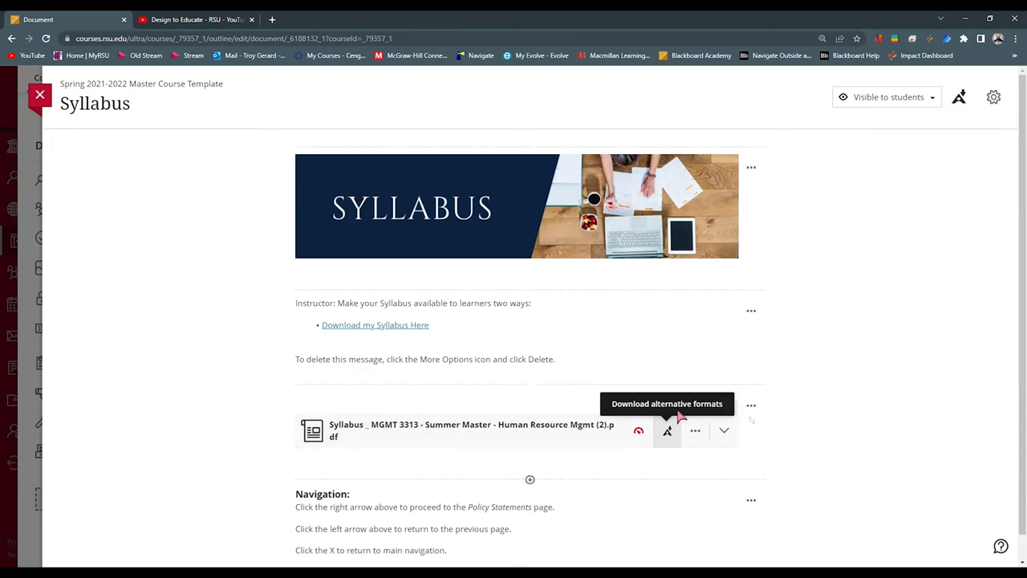
scroll(96, 209, "down", 1)
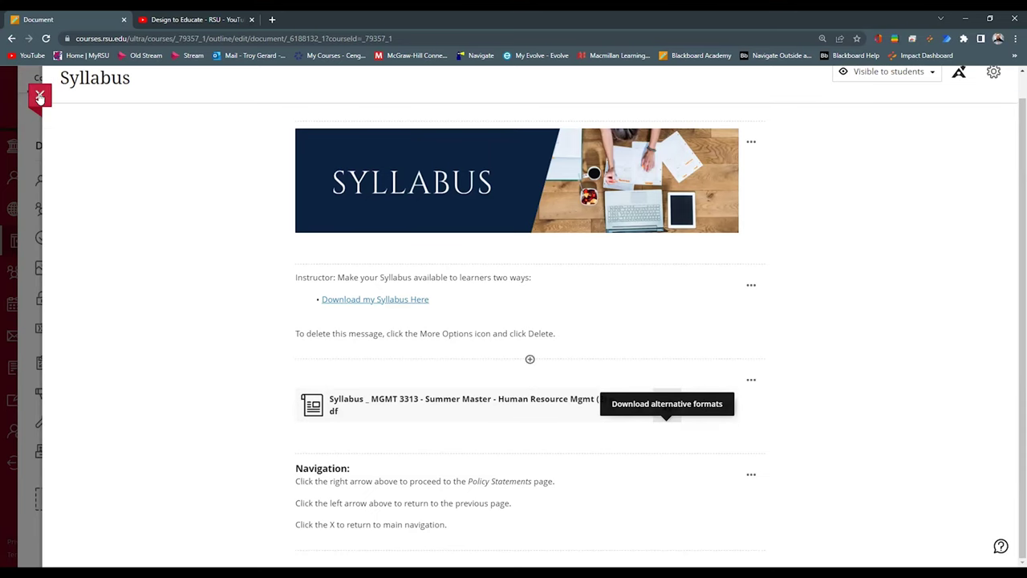
left_click(39, 97)
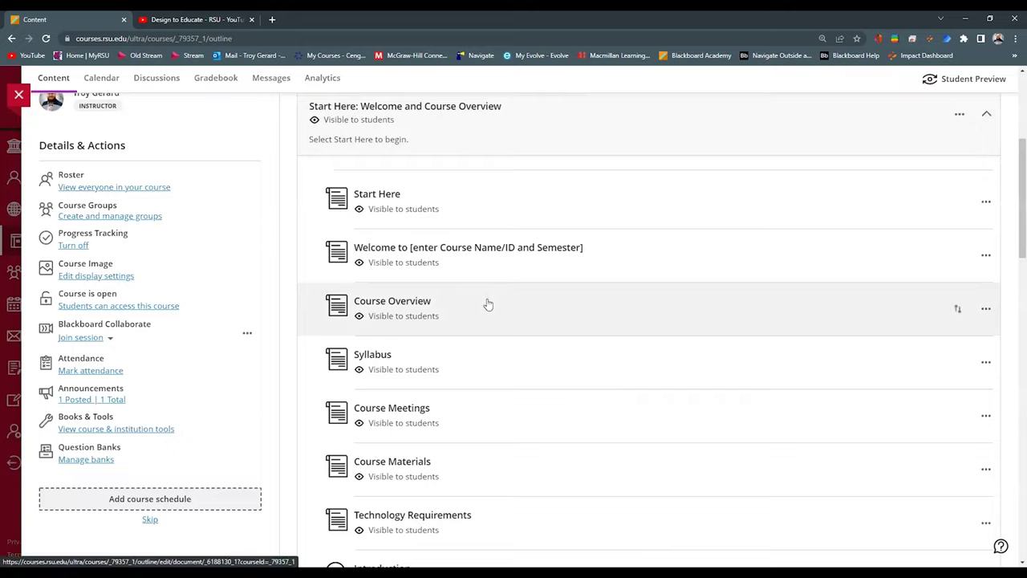
Open the Course Meetings document, review its instructor note, meeting schedule and virtual meeting expectations, and close it
scroll(498, 317, "down", 1)
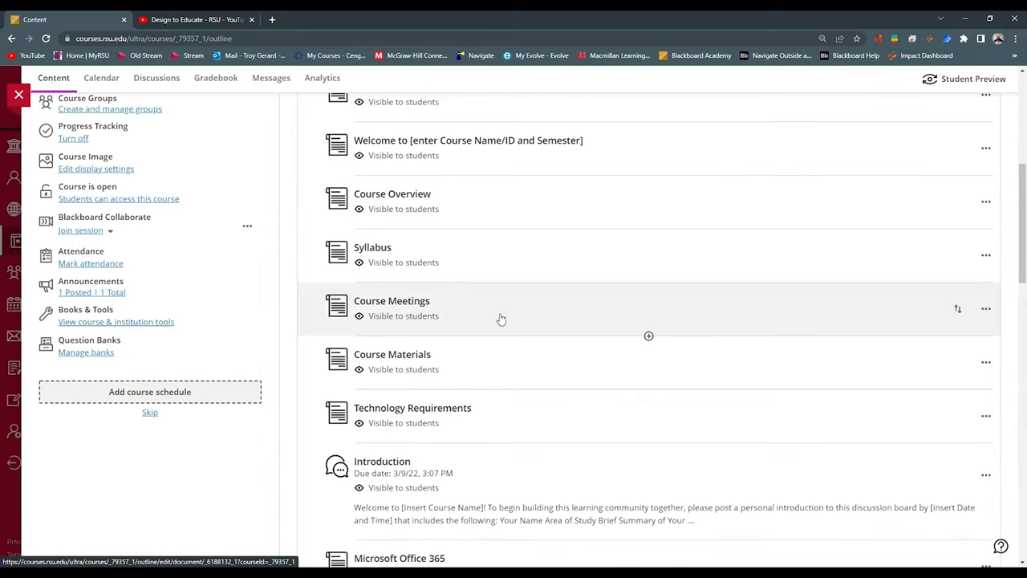
left_click(501, 320)
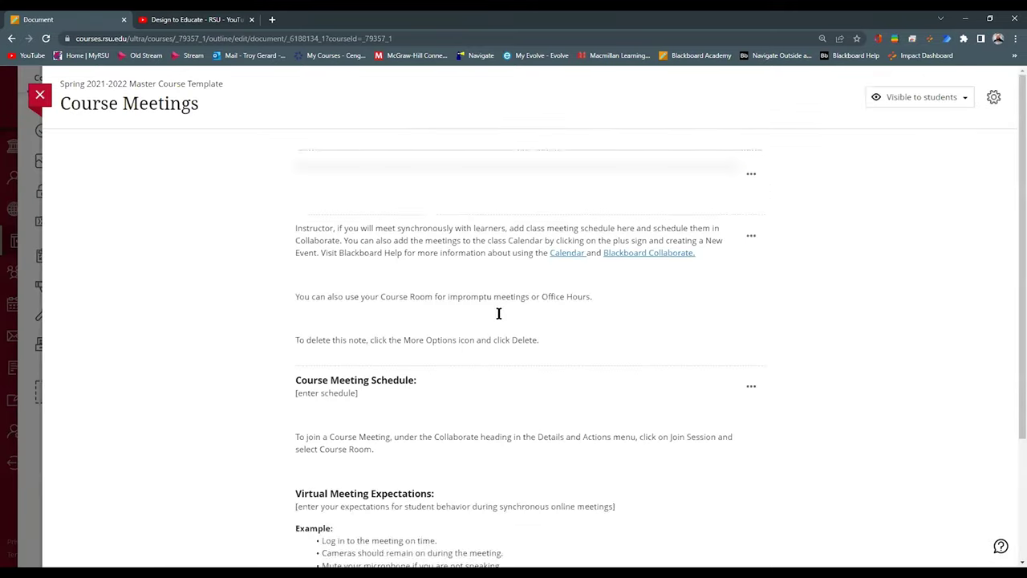
scroll(376, 239, "down", 1)
left_click_drag(296, 207, 547, 218)
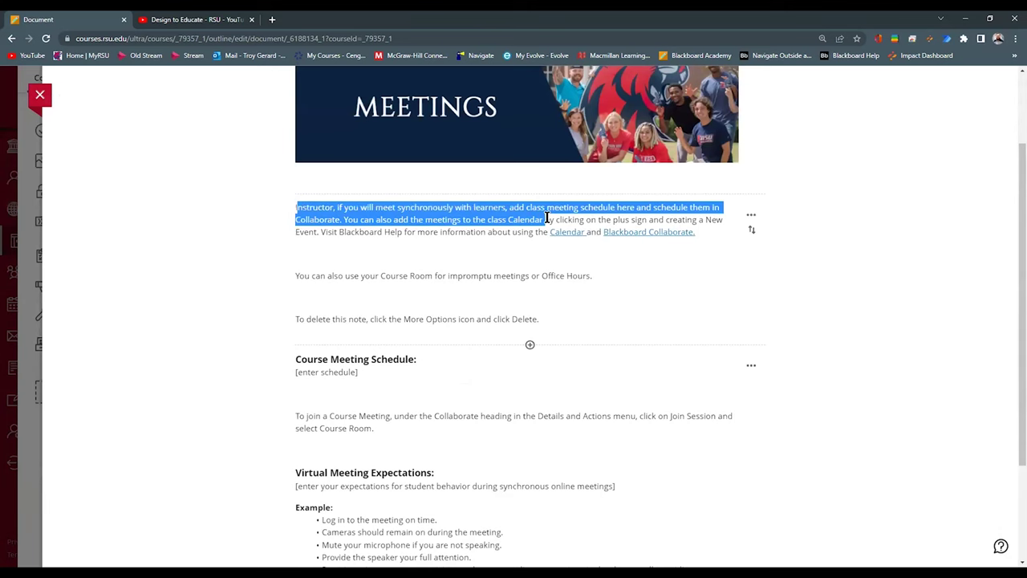
scroll(518, 239, "up", 1)
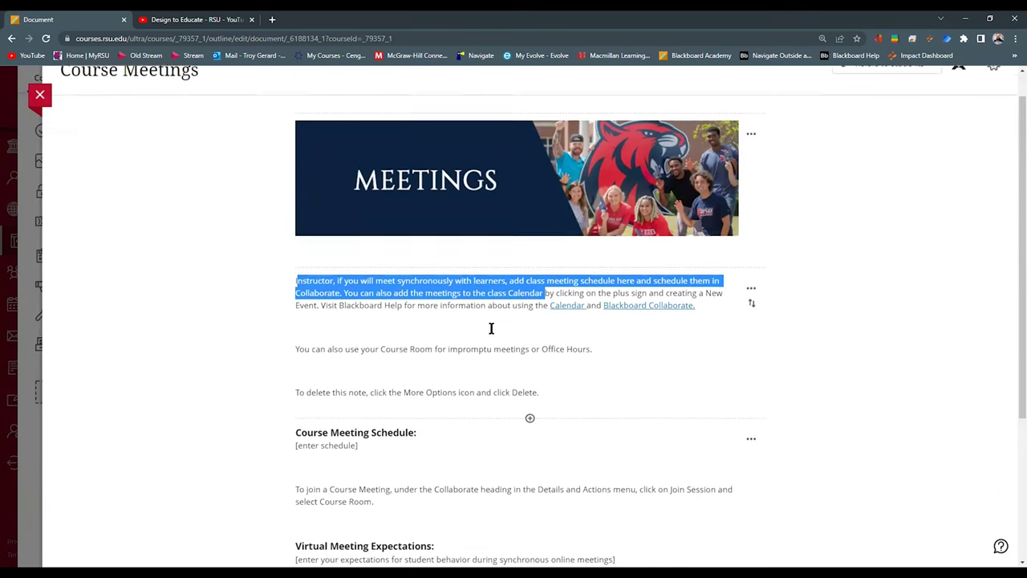
scroll(491, 328, "down", 1)
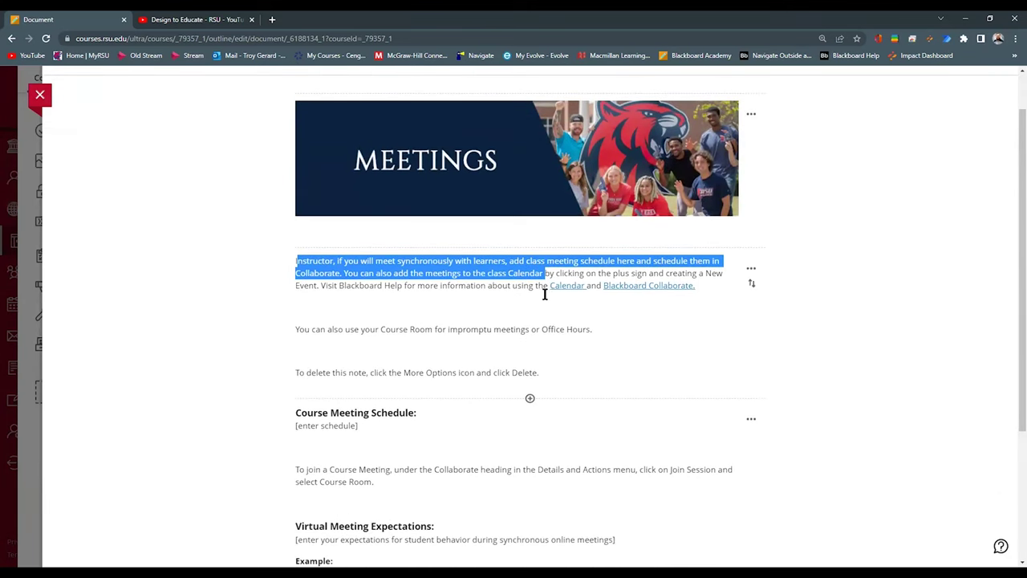
scroll(275, 332, "down", 2)
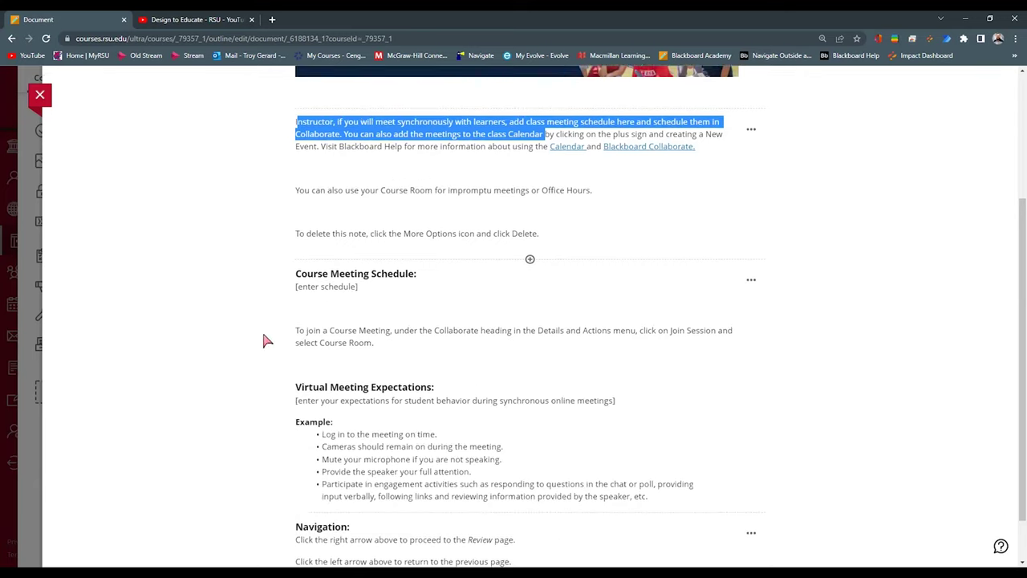
scroll(267, 340, "down", 1)
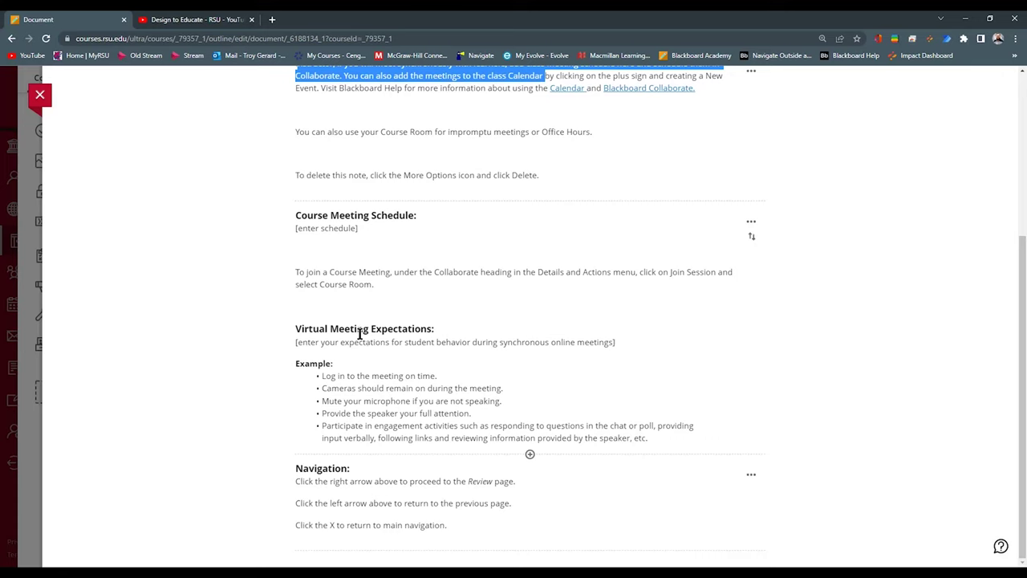
left_click(40, 96)
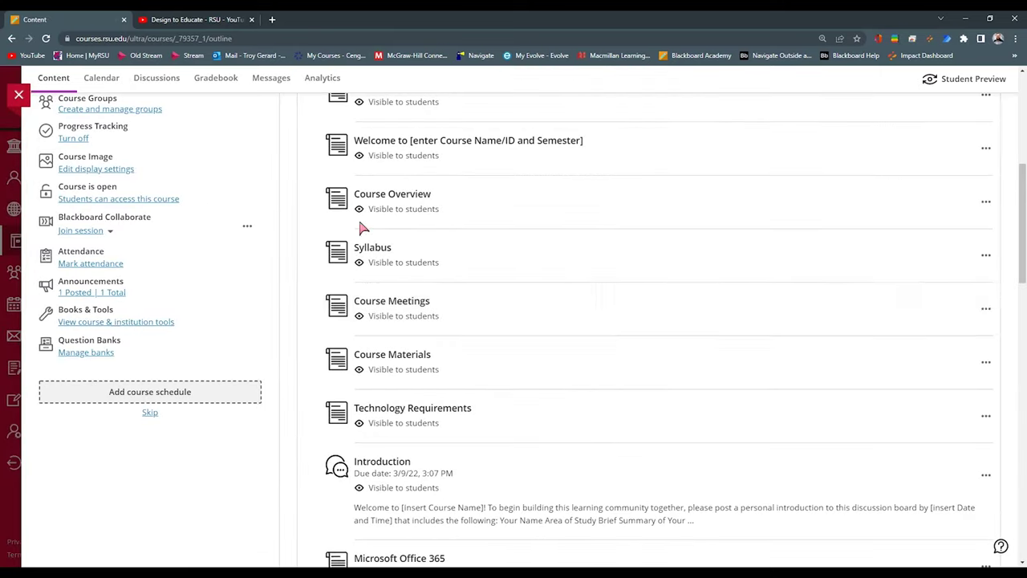
Open the Course Materials document, review its required textbook and project materials sections and the sample text entry, and close it
left_click(457, 357)
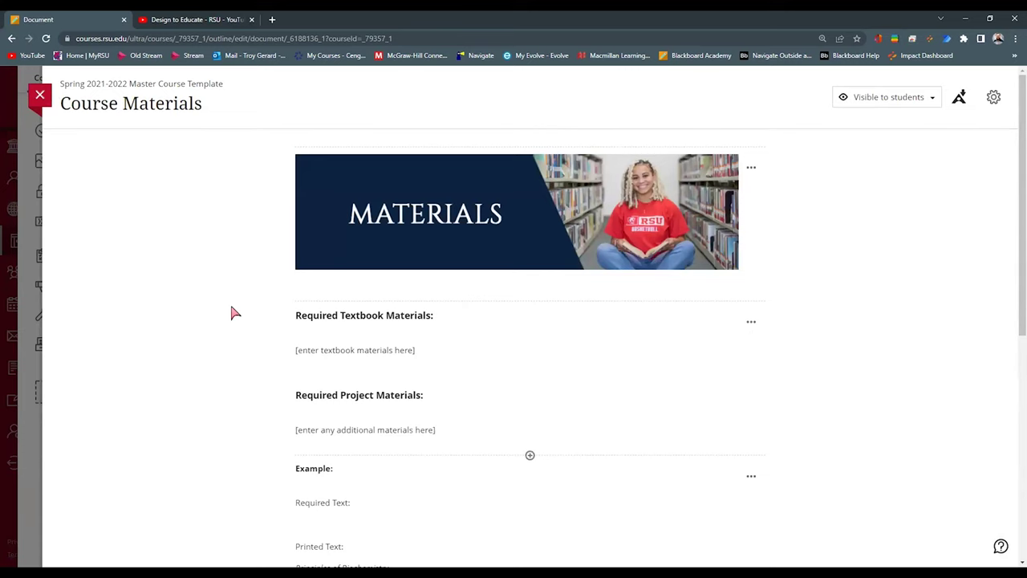
scroll(233, 311, "down", 2)
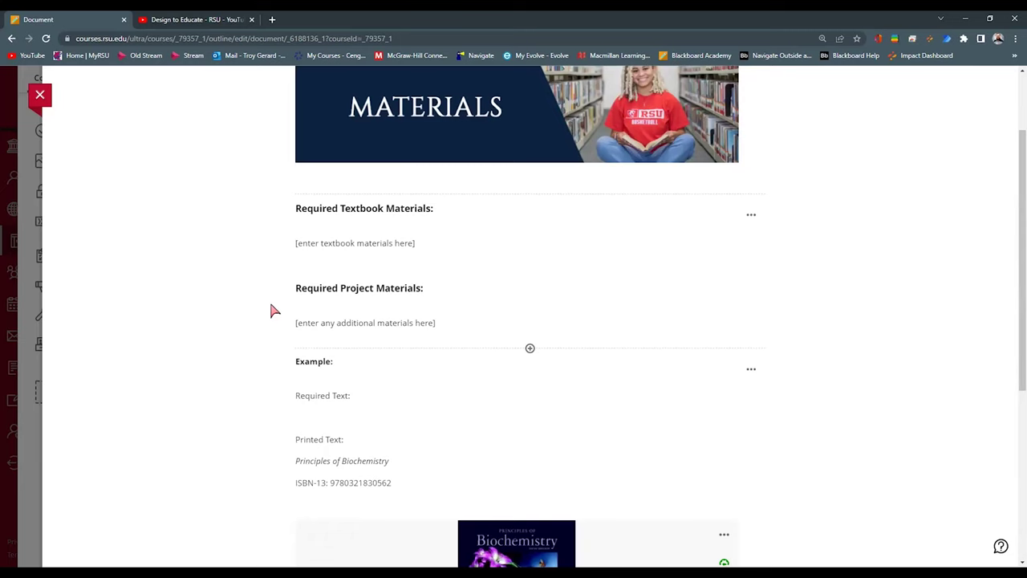
scroll(272, 310, "down", 4)
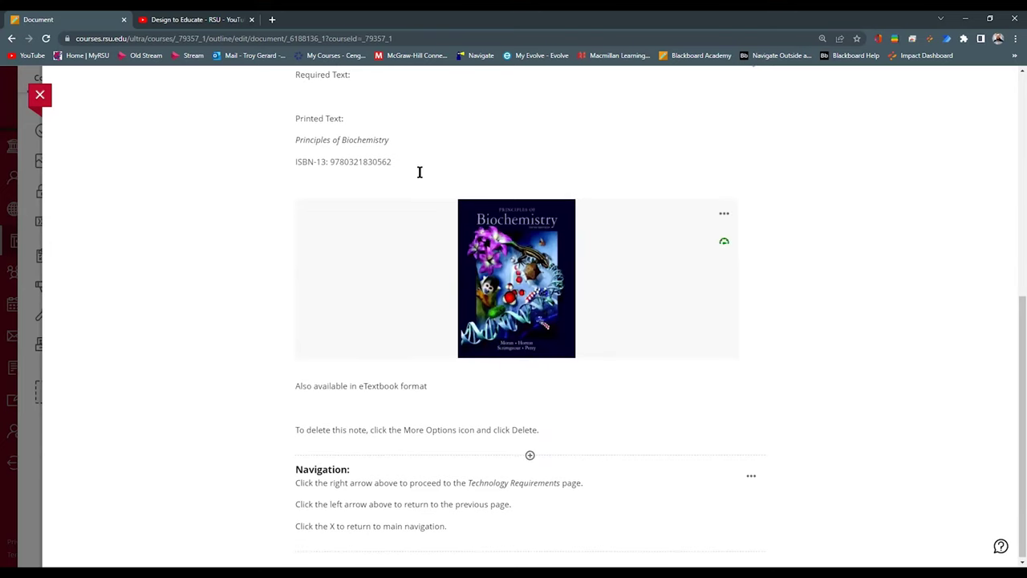
scroll(205, 277, "up", 3)
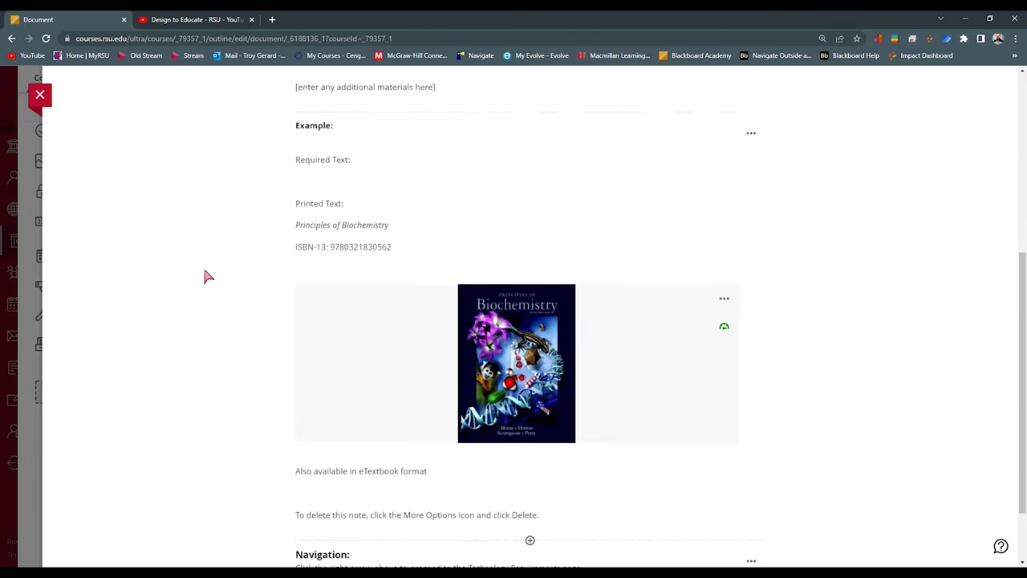
scroll(205, 277, "up", 2)
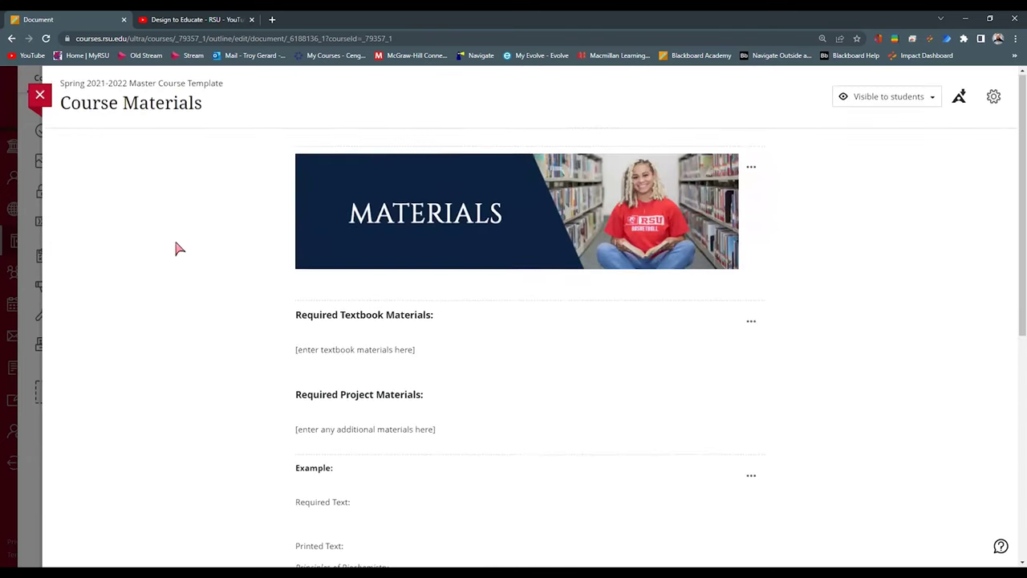
left_click(40, 97)
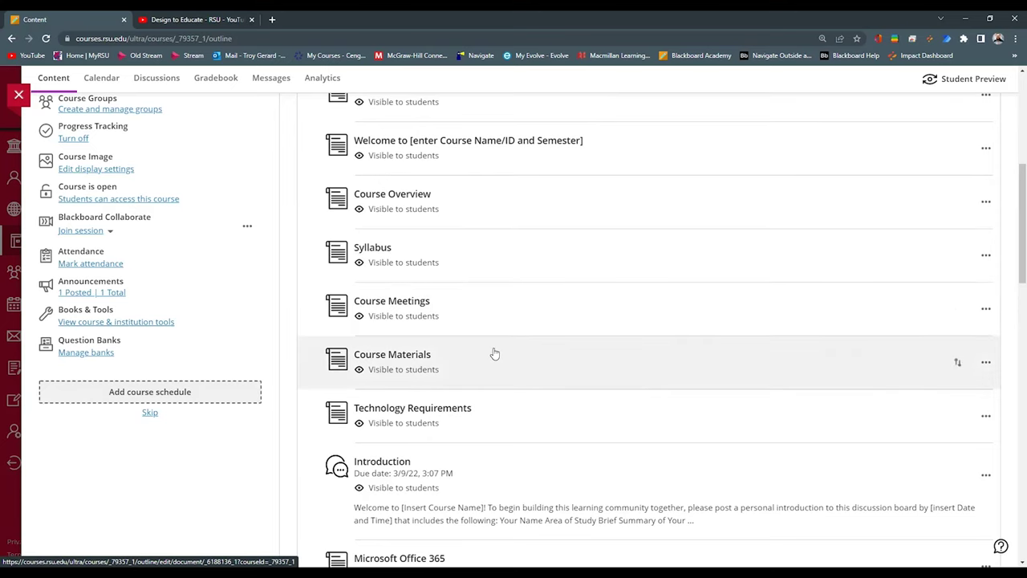
Open the Technology Requirements document, review its instructor note, minimum technology, computer skills and digital literacy sections, and close it
scroll(494, 354, "down", 1)
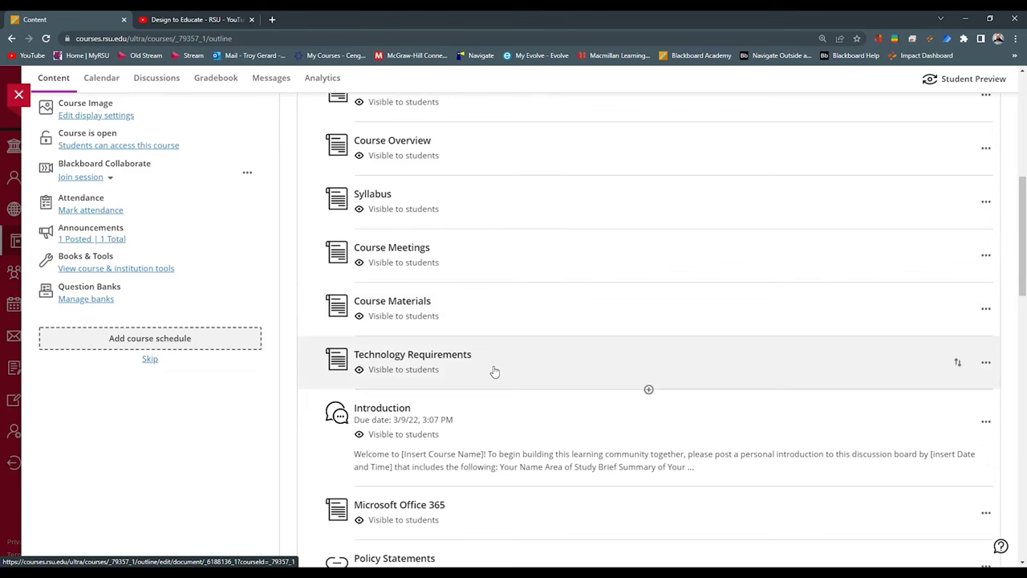
left_click(495, 371)
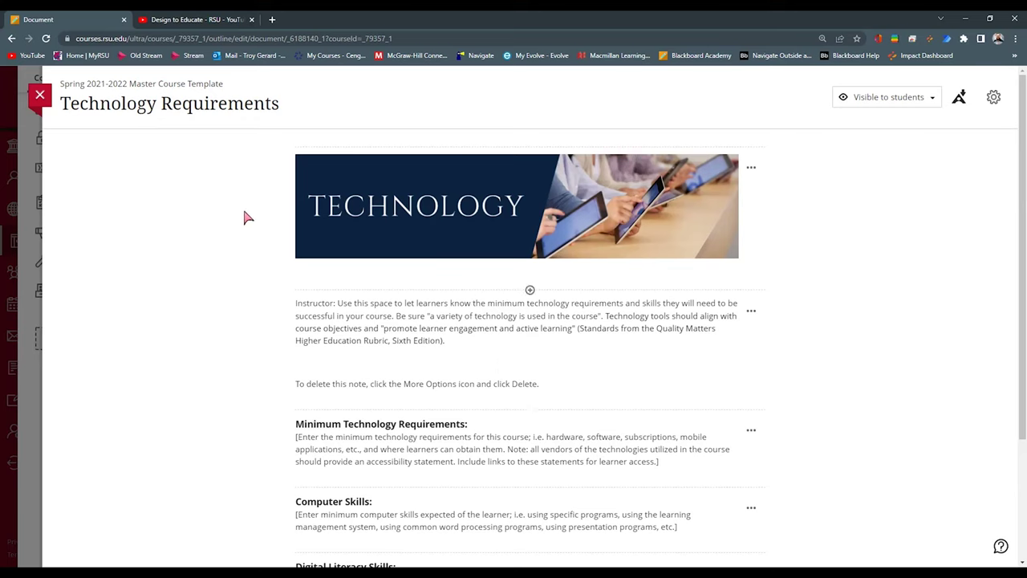
scroll(407, 392, "down", 2)
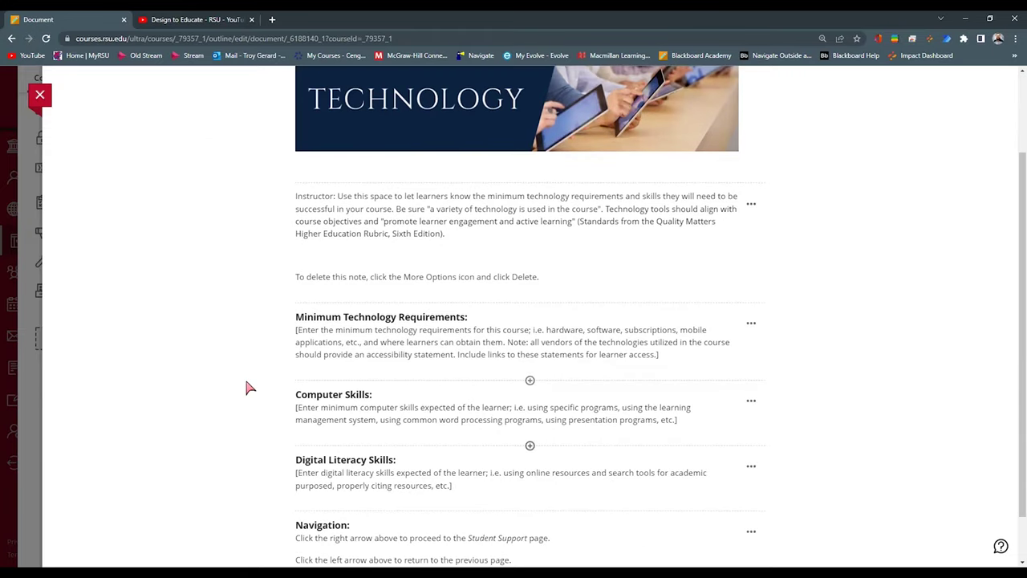
scroll(249, 388, "down", 1)
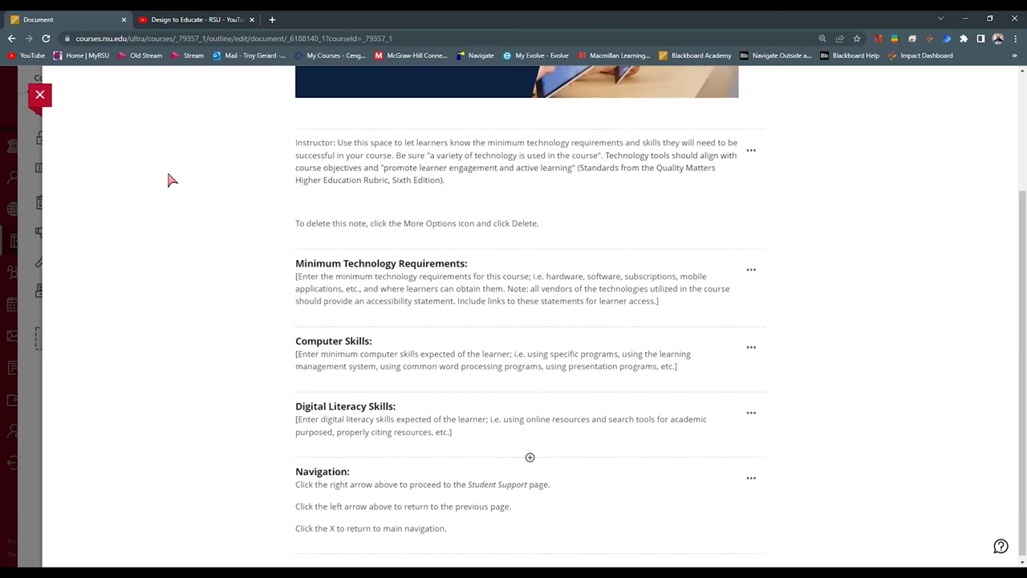
left_click(40, 95)
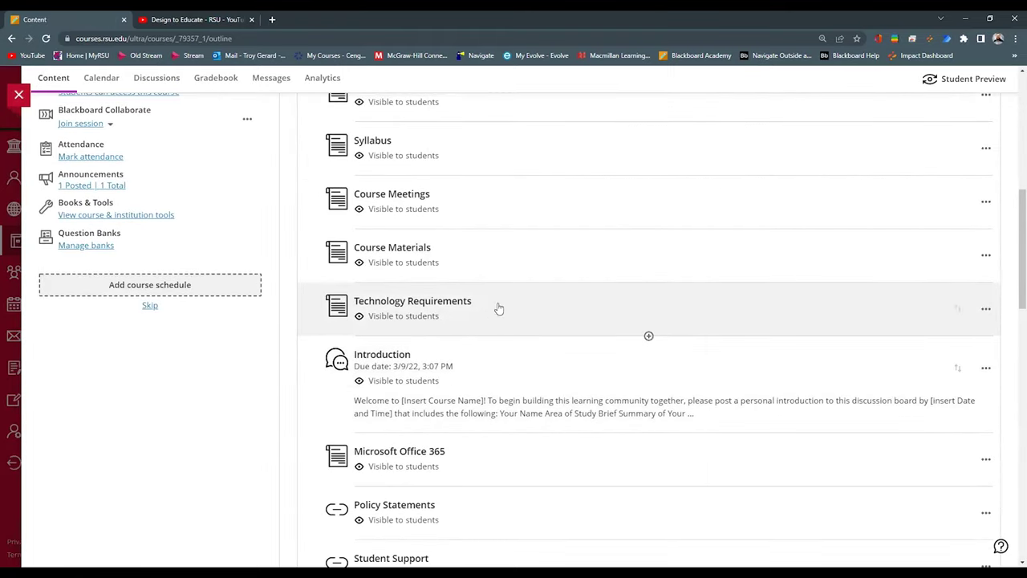
Open the Policy Statements link, look through the first three pages of the policies PDF, and close it to return to the course content
scroll(503, 309, "down", 1)
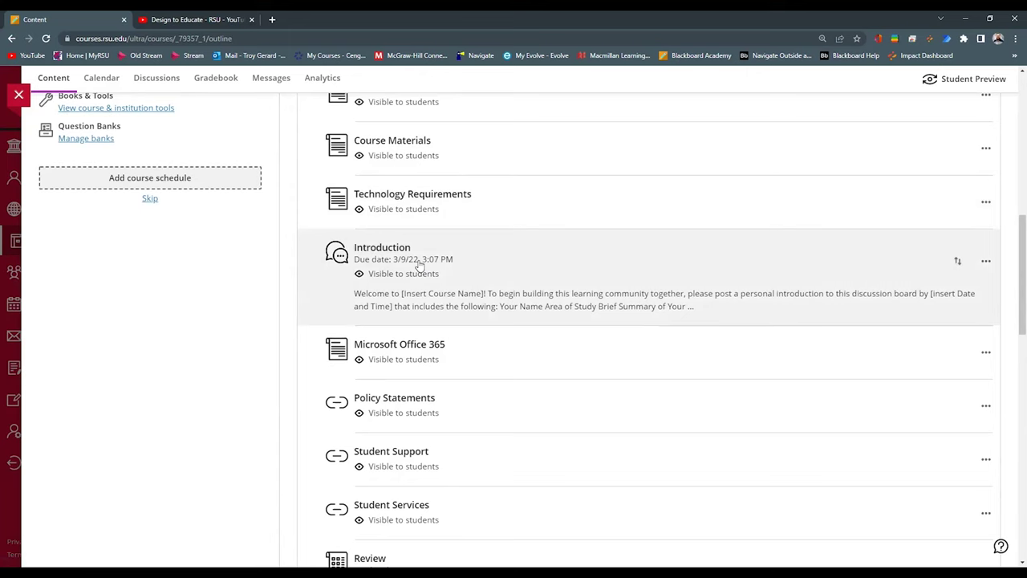
scroll(420, 267, "down", 1)
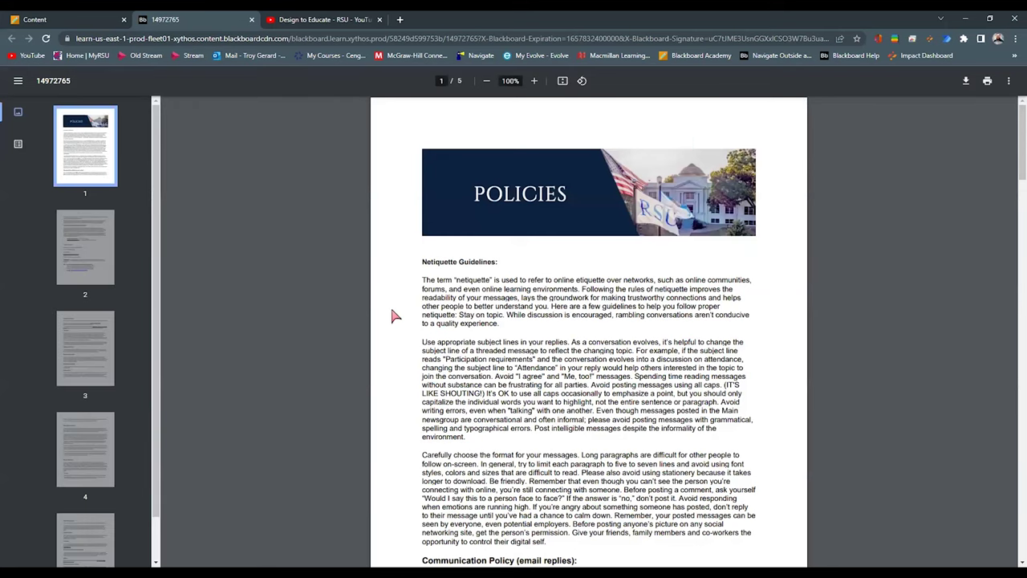
left_click(80, 254)
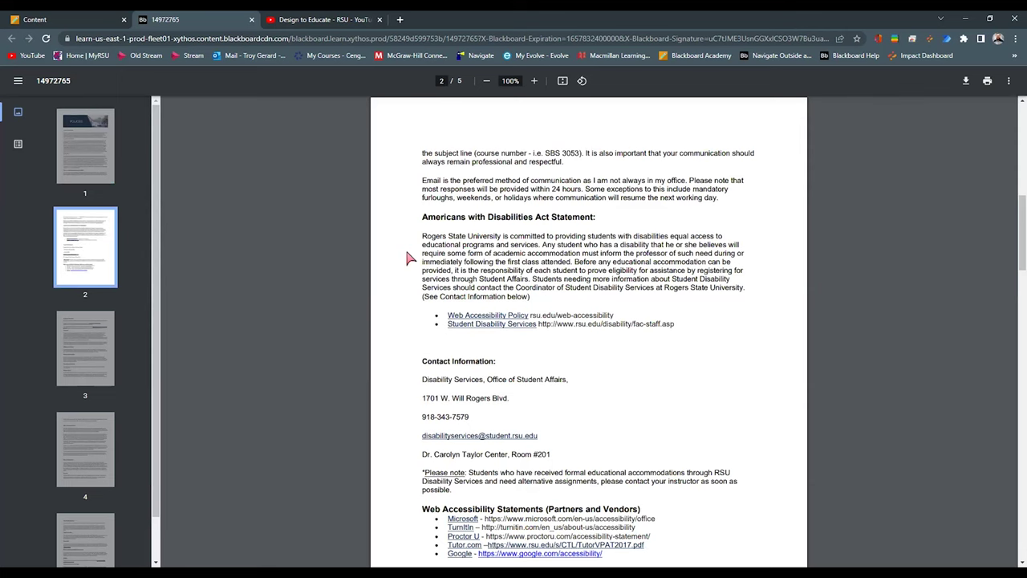
scroll(408, 258, "down", 2)
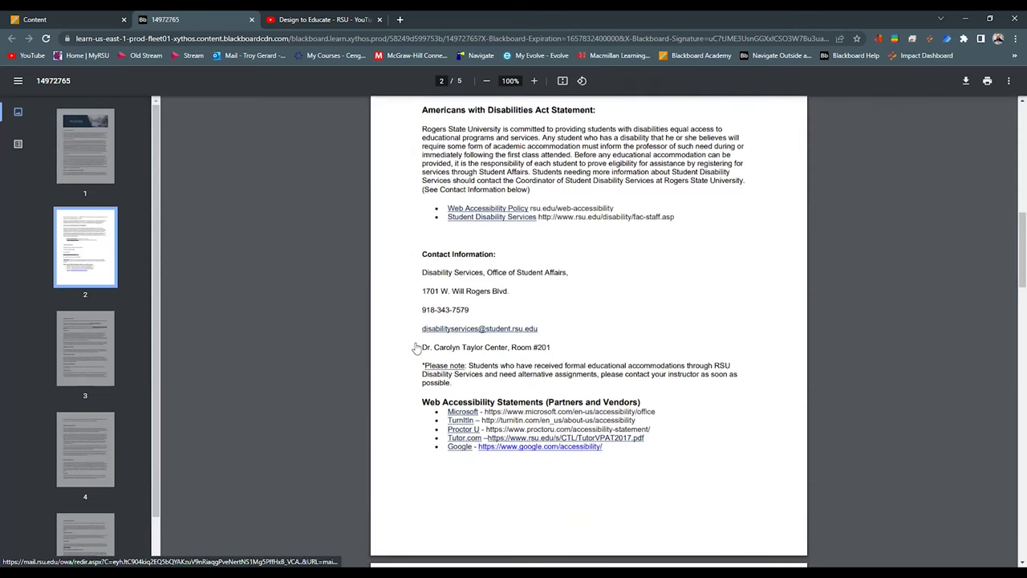
left_click(88, 337)
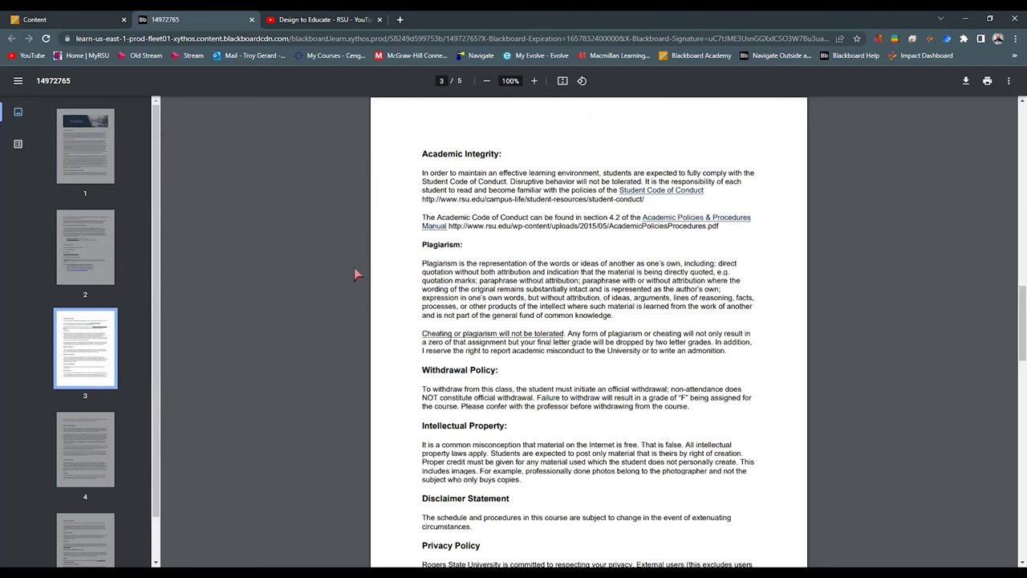
left_click(86, 144)
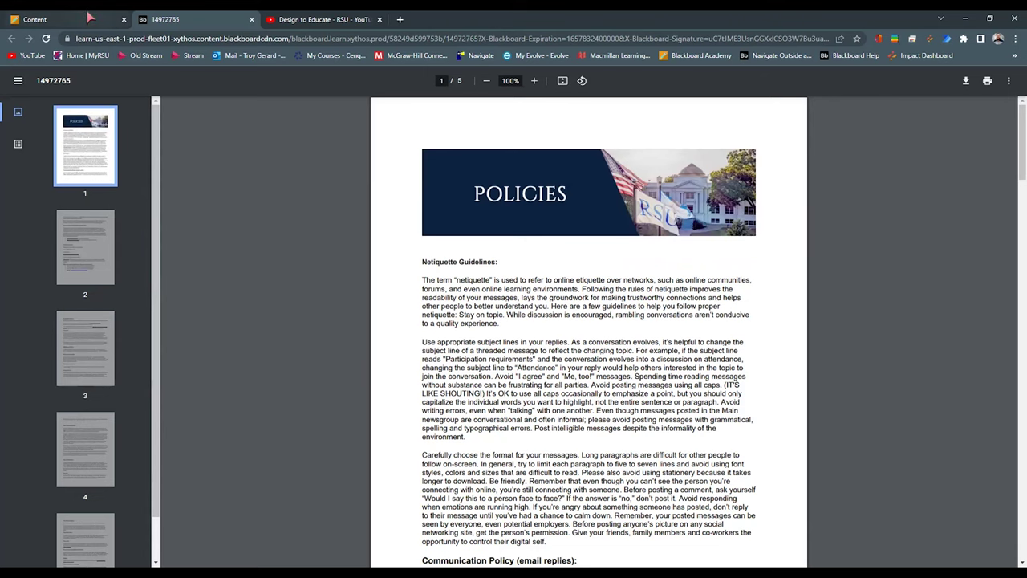
left_click(90, 18)
left_click(251, 19)
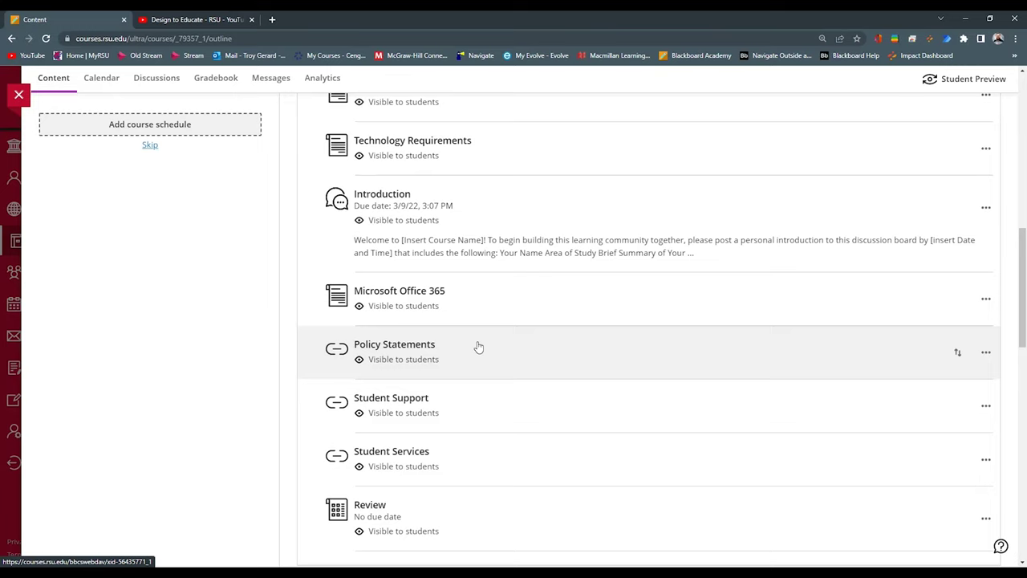
Open the Review test, examine its instructor note, Question 1 and test settings, and close it
scroll(480, 348, "down", 2)
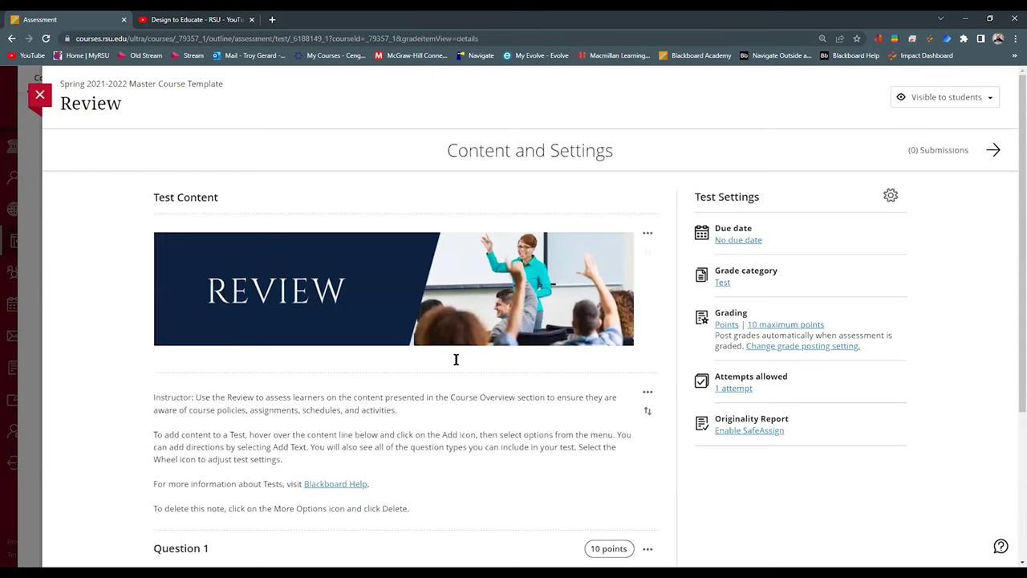
scroll(417, 383, "down", 1)
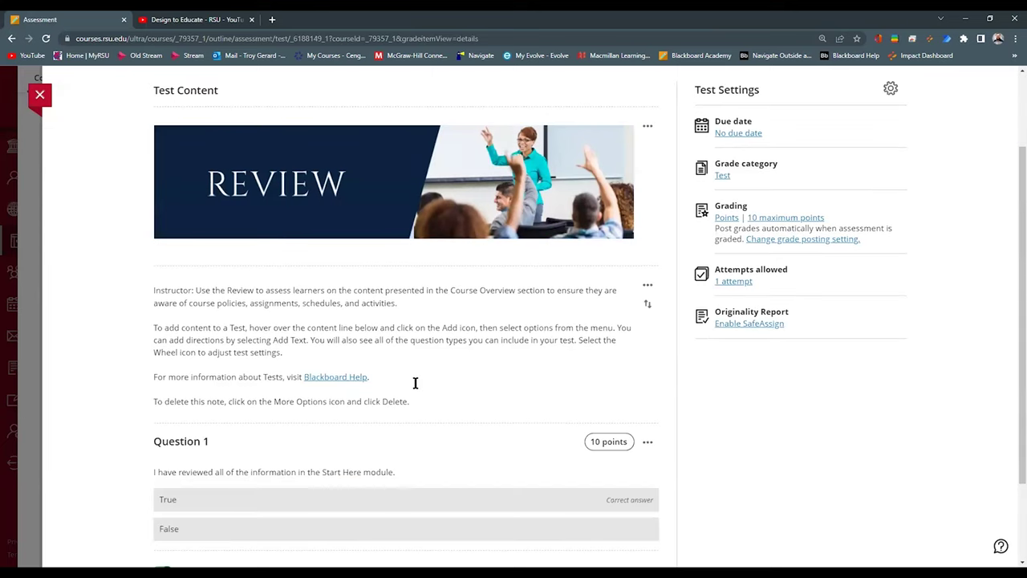
scroll(395, 381, "down", 1)
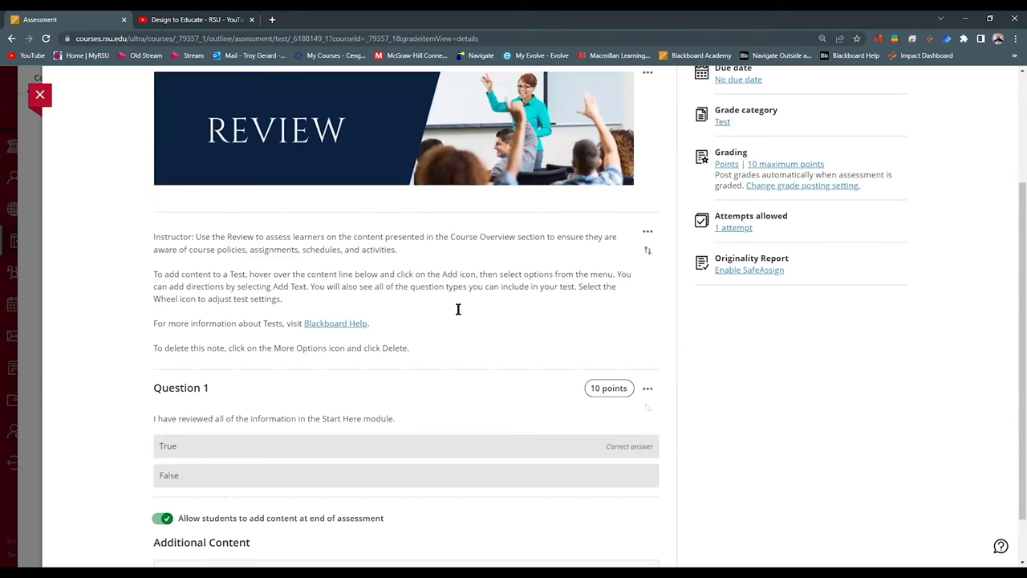
scroll(455, 328, "up", 1)
scroll(456, 322, "down", 1)
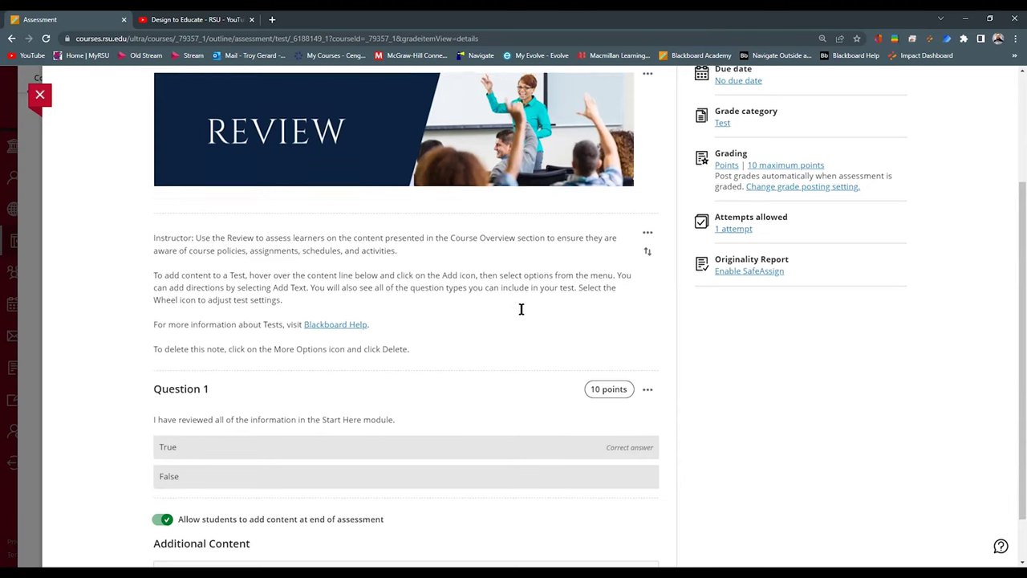
scroll(530, 309, "up", 2)
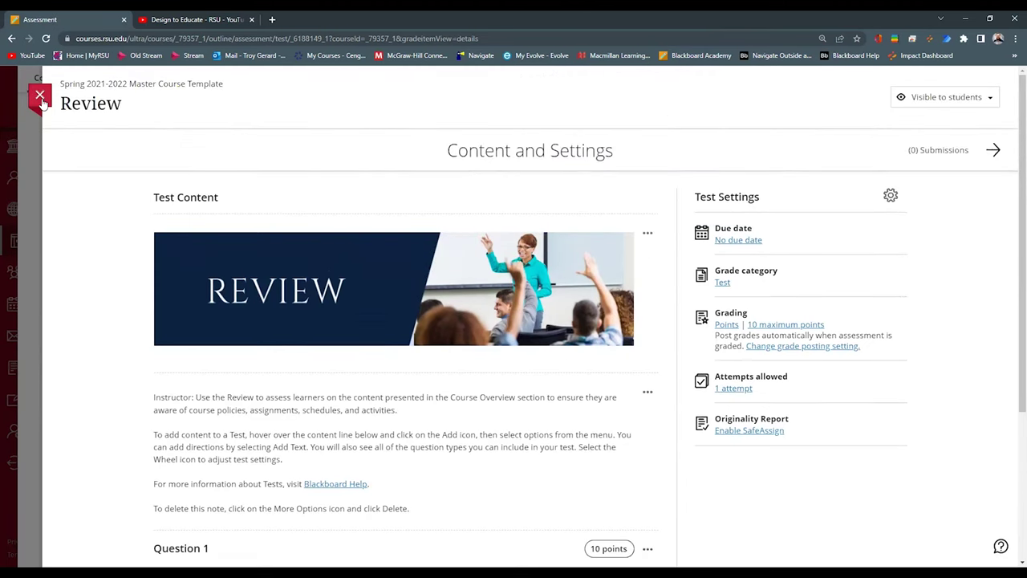
left_click(41, 100)
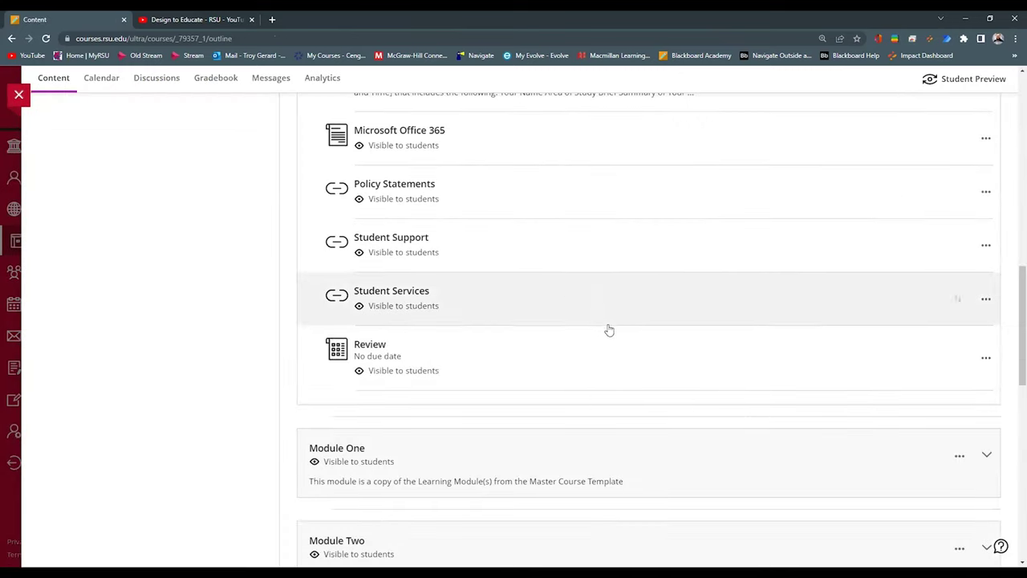
Collapse the Start Here module, expand Module Three, and look through its items from the overview to the summary
left_click(986, 359)
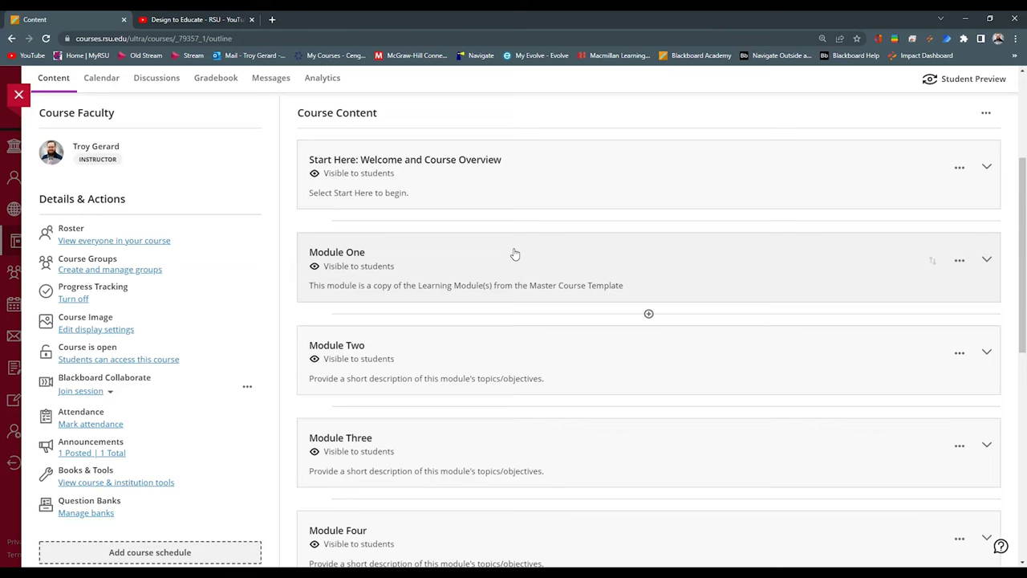
scroll(537, 345, "down", 2)
left_click(539, 346)
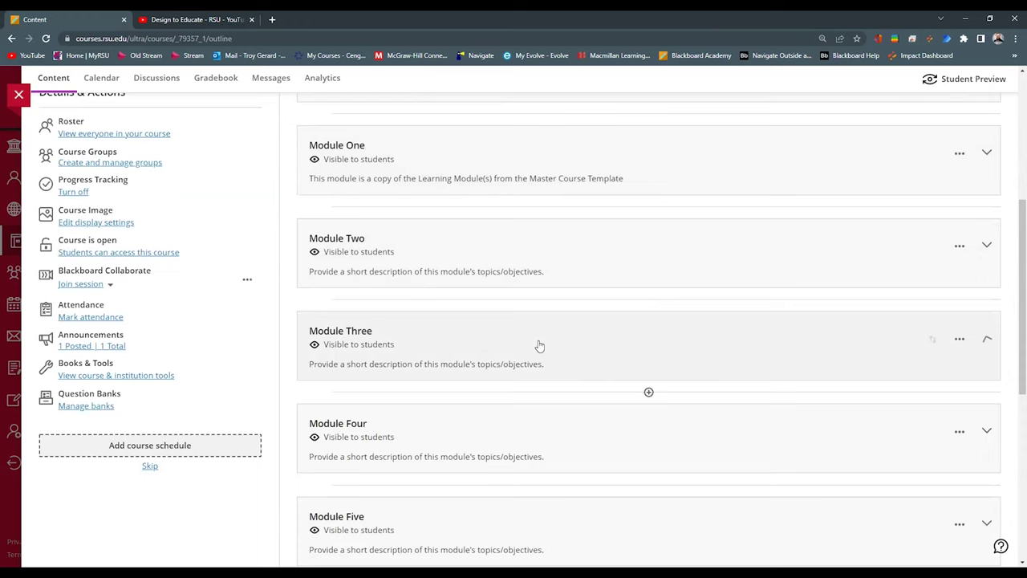
scroll(540, 346, "down", 4)
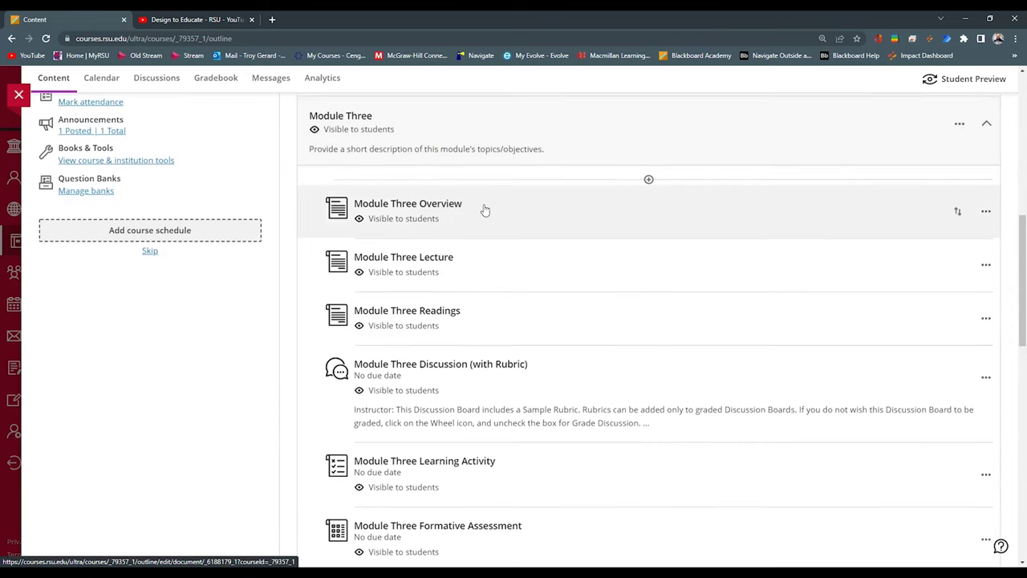
scroll(484, 210, "down", 1)
scroll(485, 211, "down", 1)
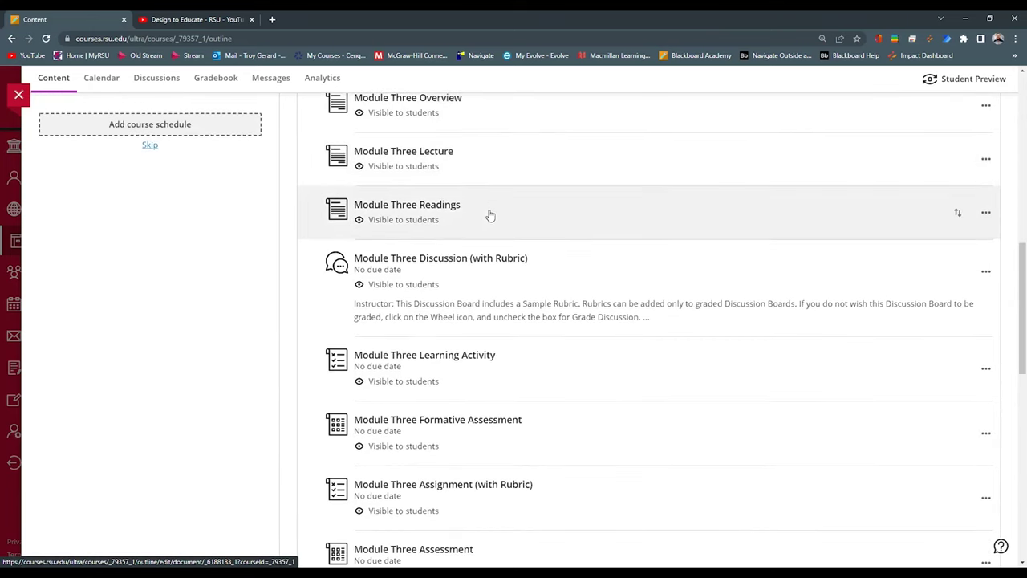
scroll(491, 215, "down", 2)
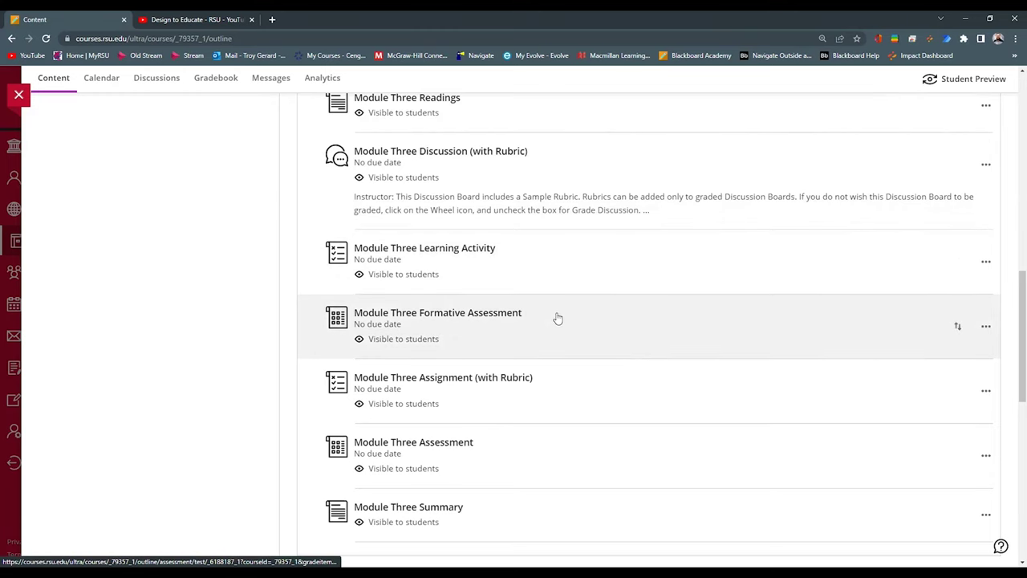
scroll(555, 319, "down", 1)
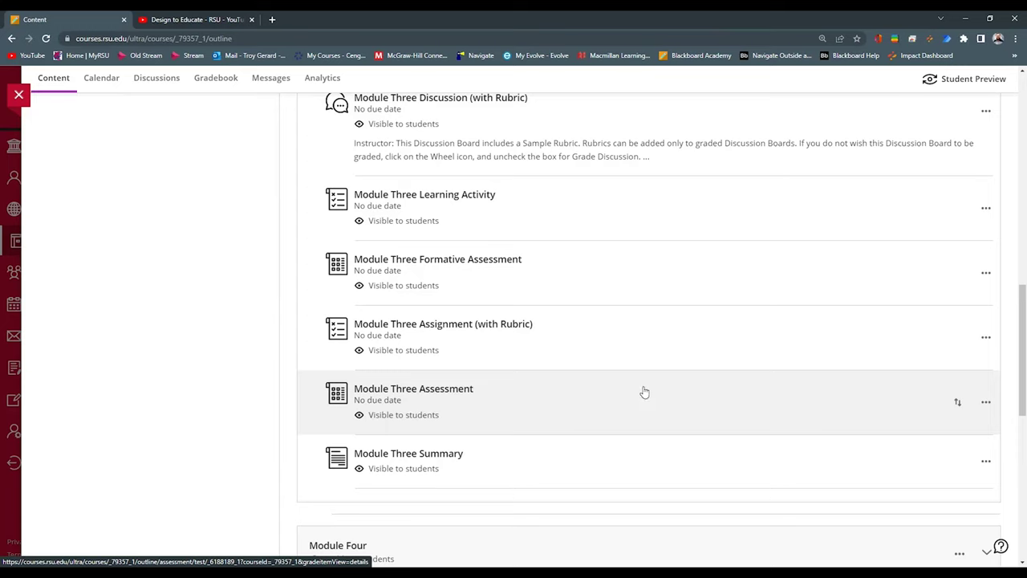
Check the item types that can be created between Module Three's Assignment and Assessment, and close the list without adding anything
mouse_move(648, 371)
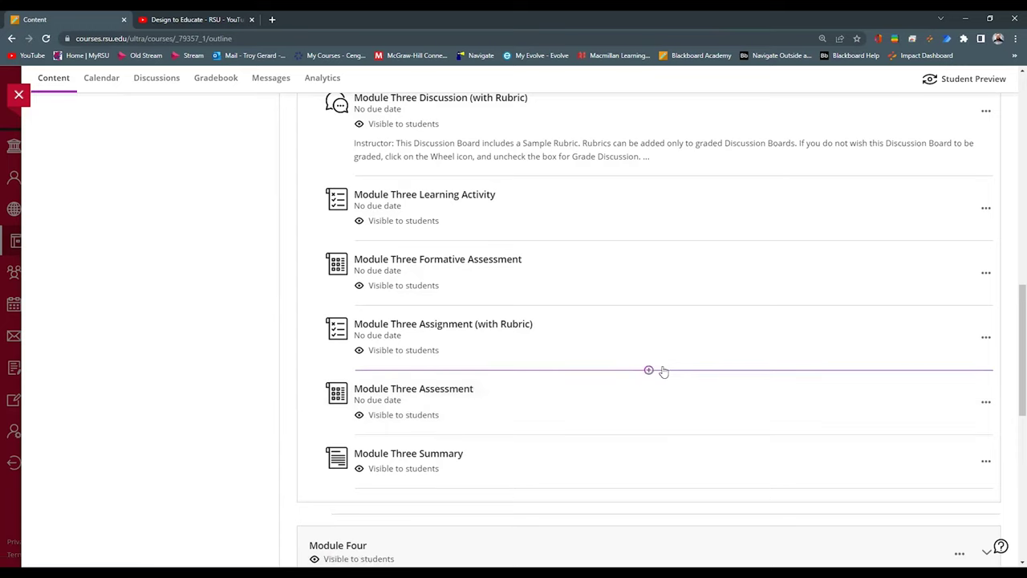
left_click(648, 371)
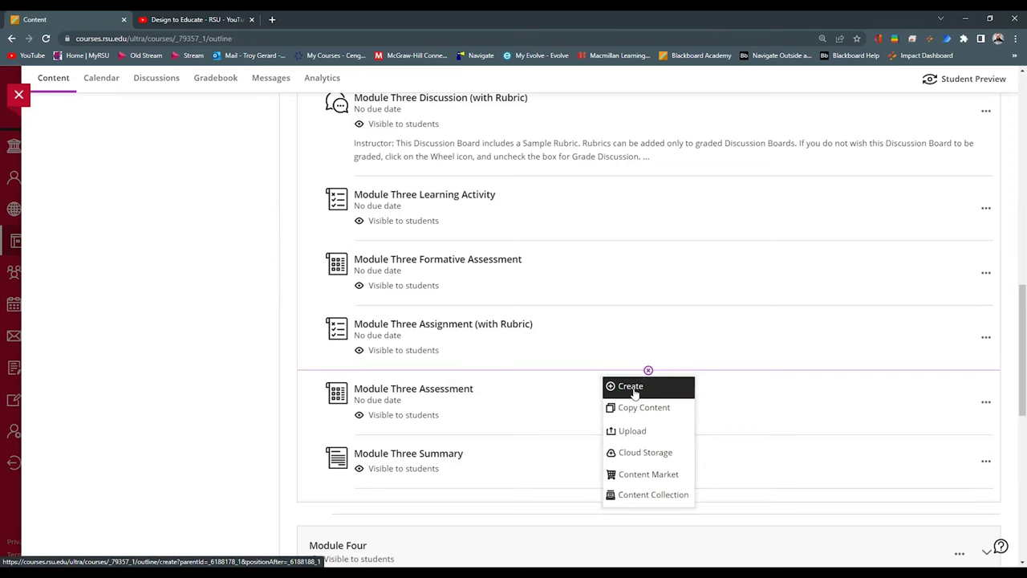
left_click(634, 391)
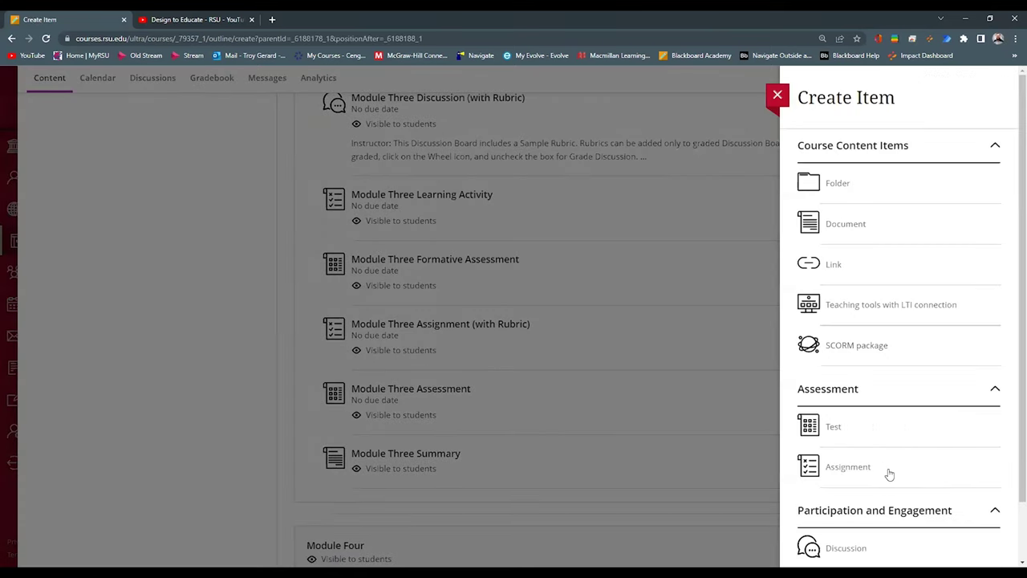
scroll(888, 478, "down", 1)
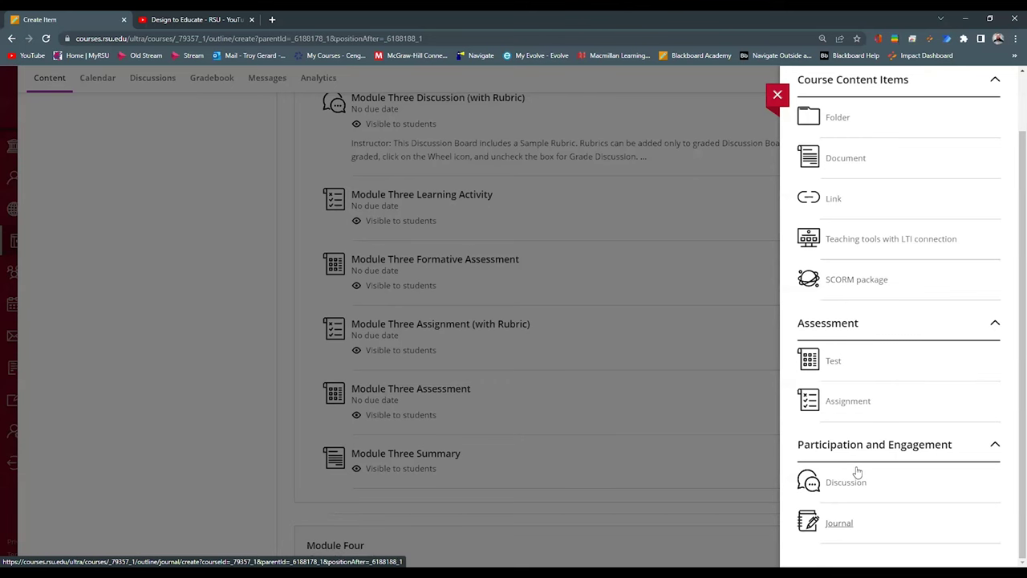
left_click(775, 96)
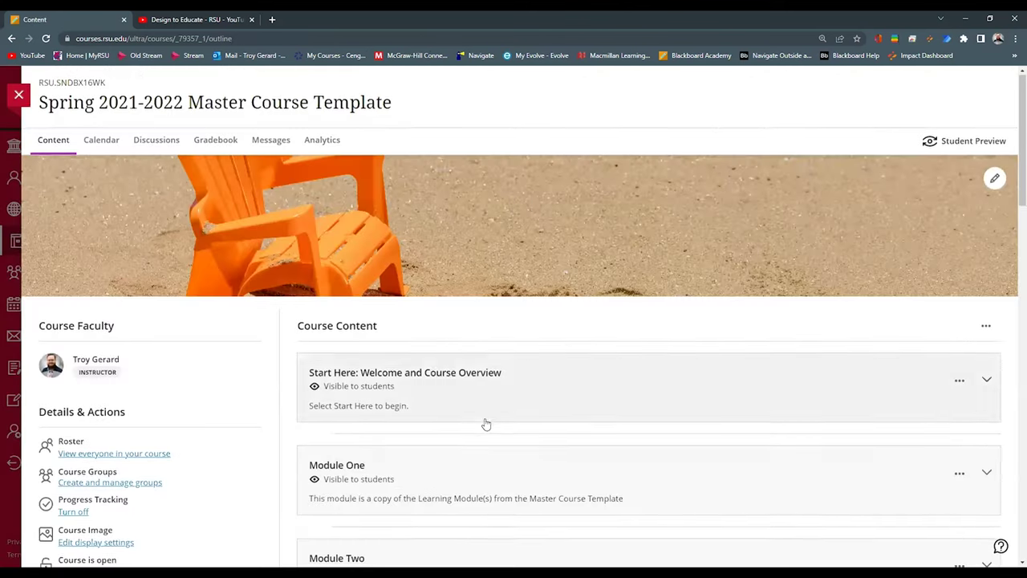
Set the Module Three Learning Activity's grade category to Homework, save the setting, and close the activity
scroll(484, 434, "down", 6)
scroll(488, 438, "down", 3)
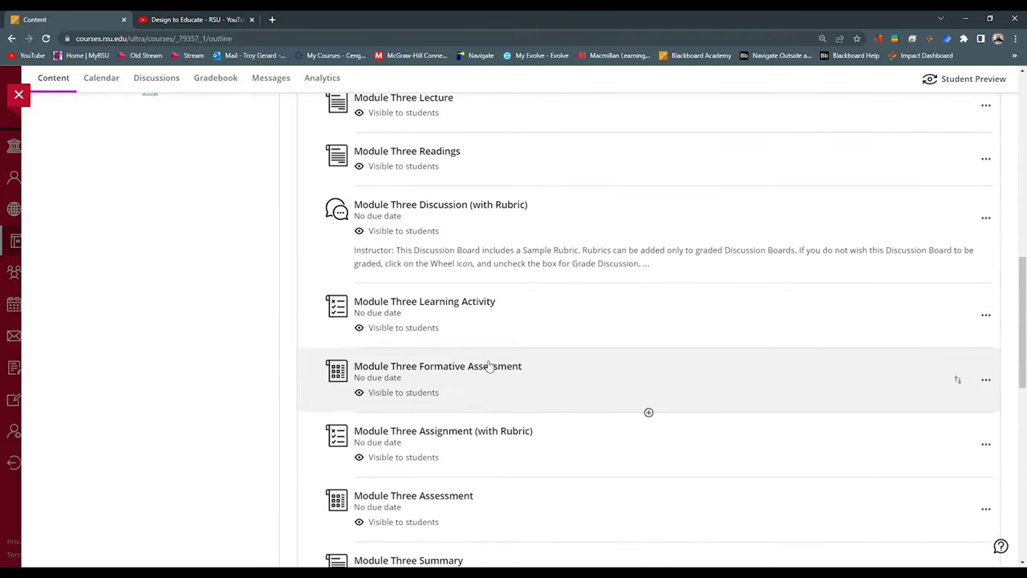
left_click(486, 305)
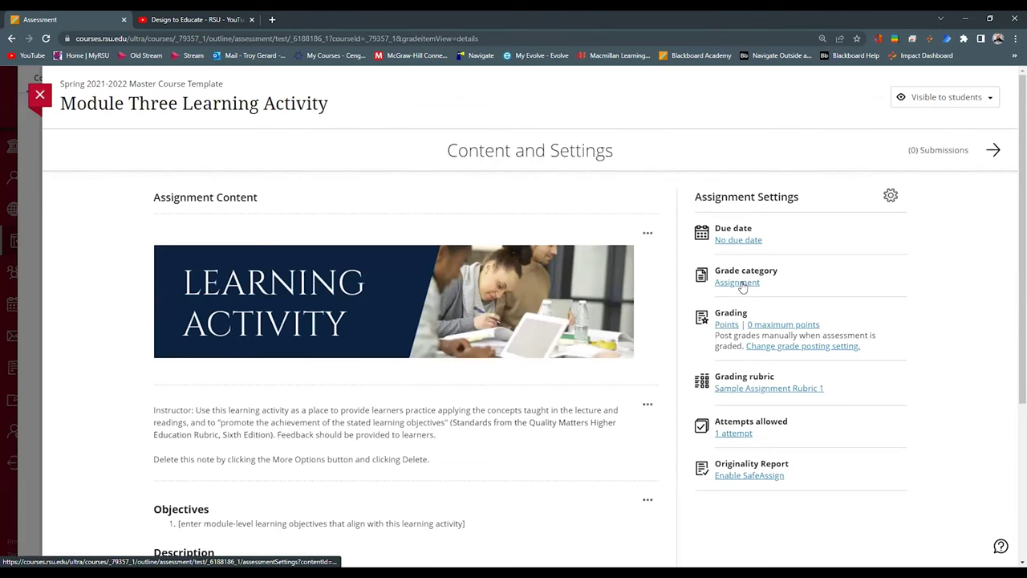
left_click(737, 283)
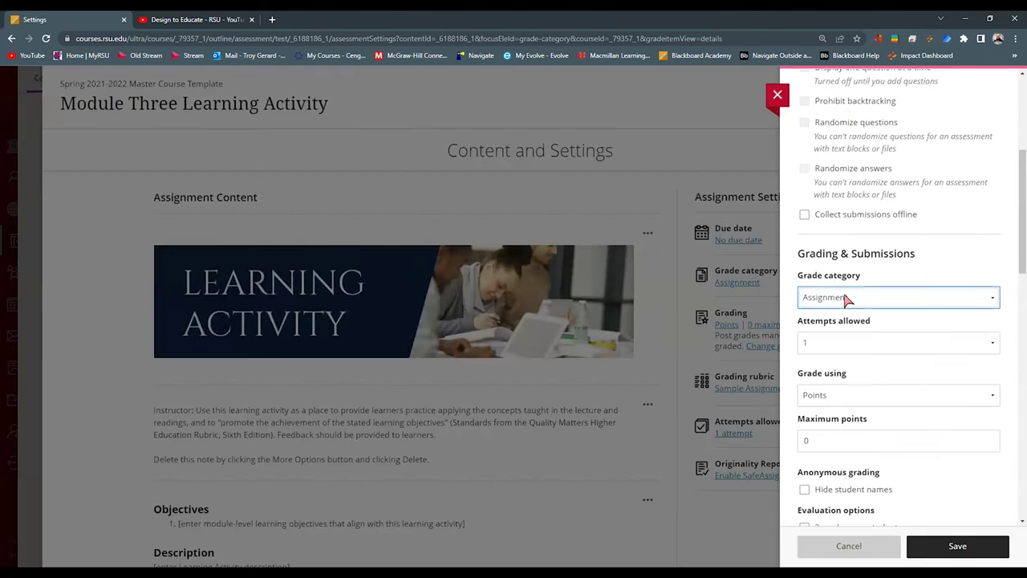
left_click(844, 298)
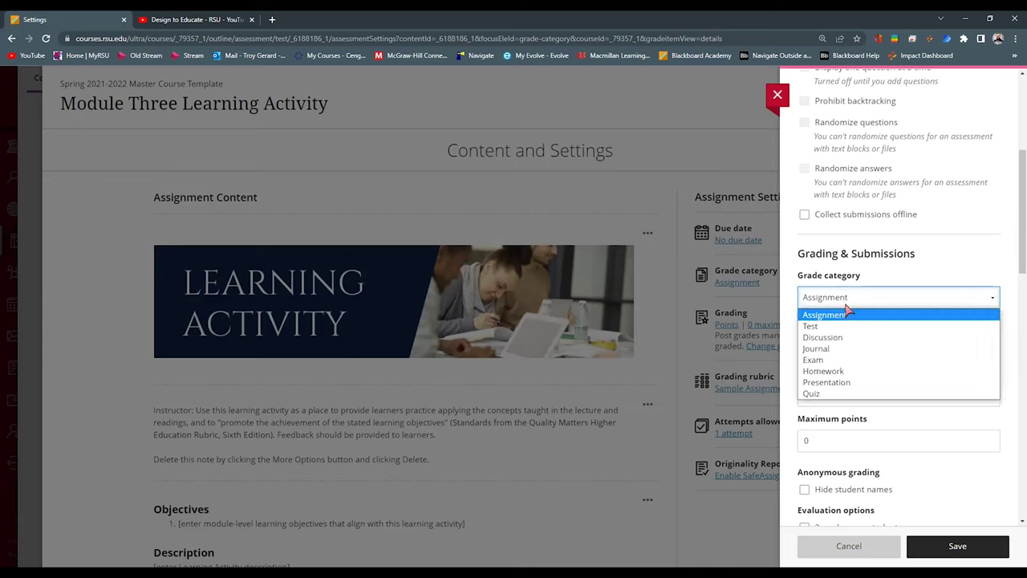
left_click(848, 372)
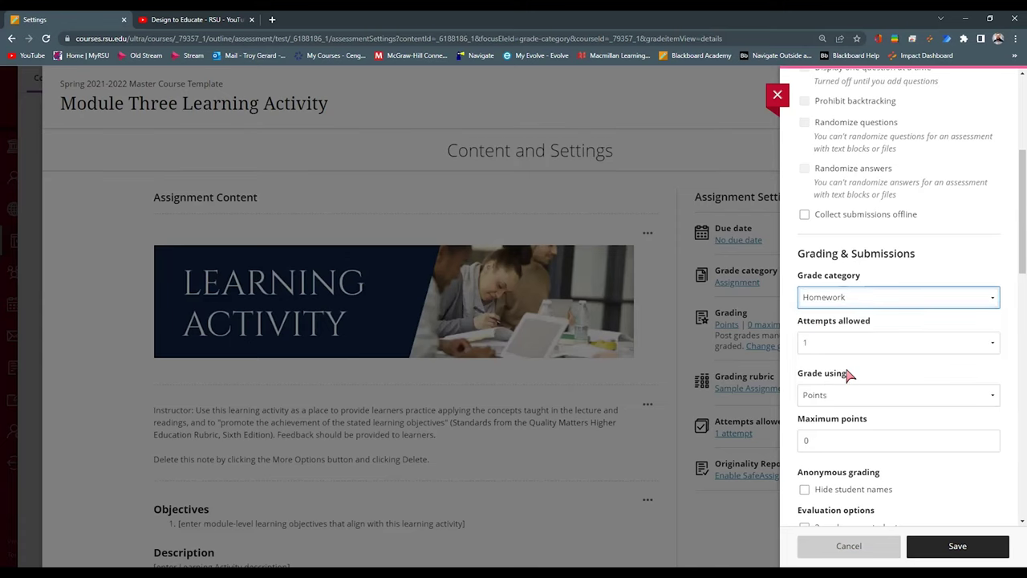
left_click(950, 545)
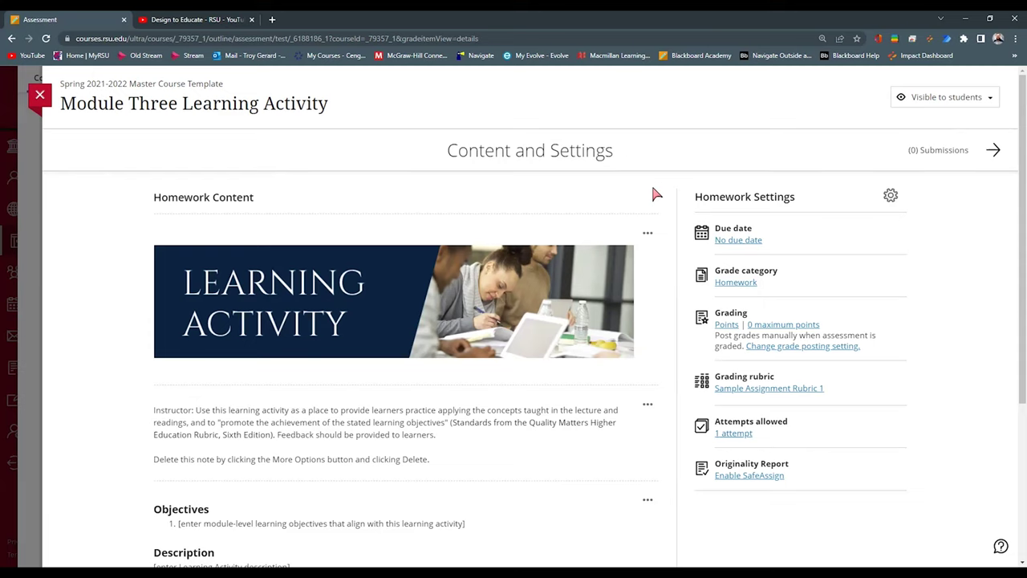
left_click(39, 95)
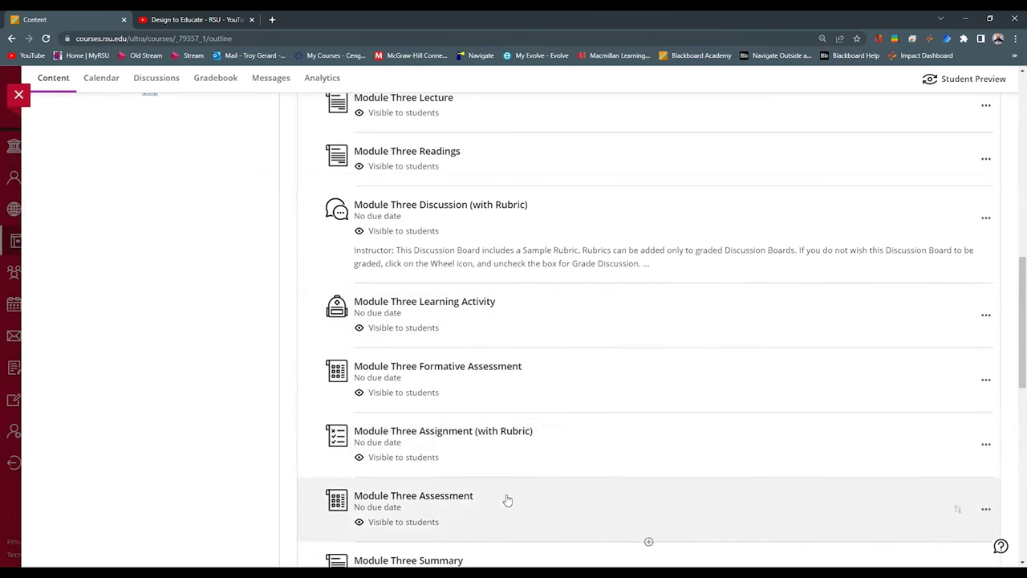
Hide Module Three Discussion (with Rubric) from students and open its list of edit, analytics and delete options
scroll(506, 499, "down", 1)
scroll(506, 454, "up", 3)
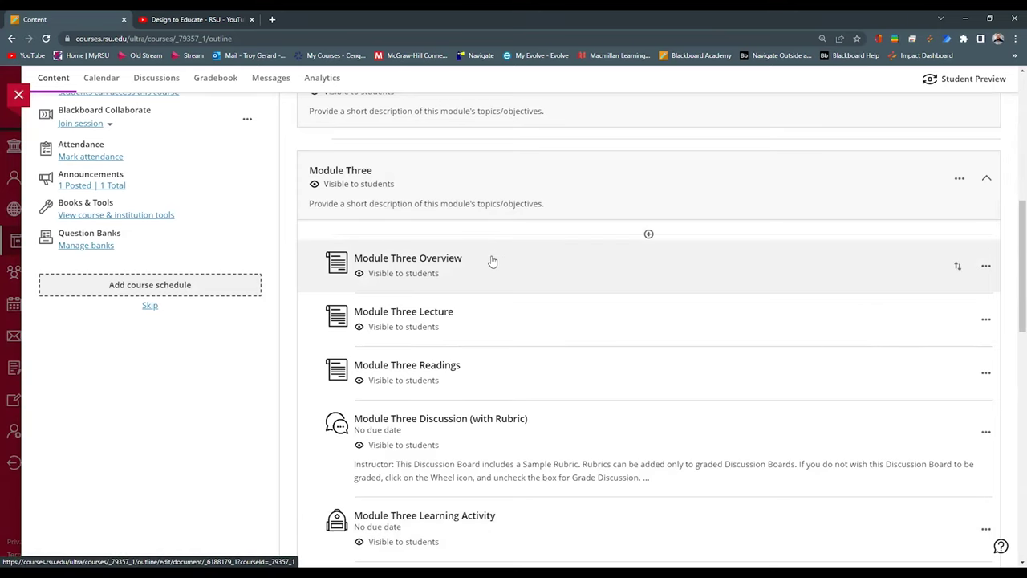
scroll(505, 353, "down", 1)
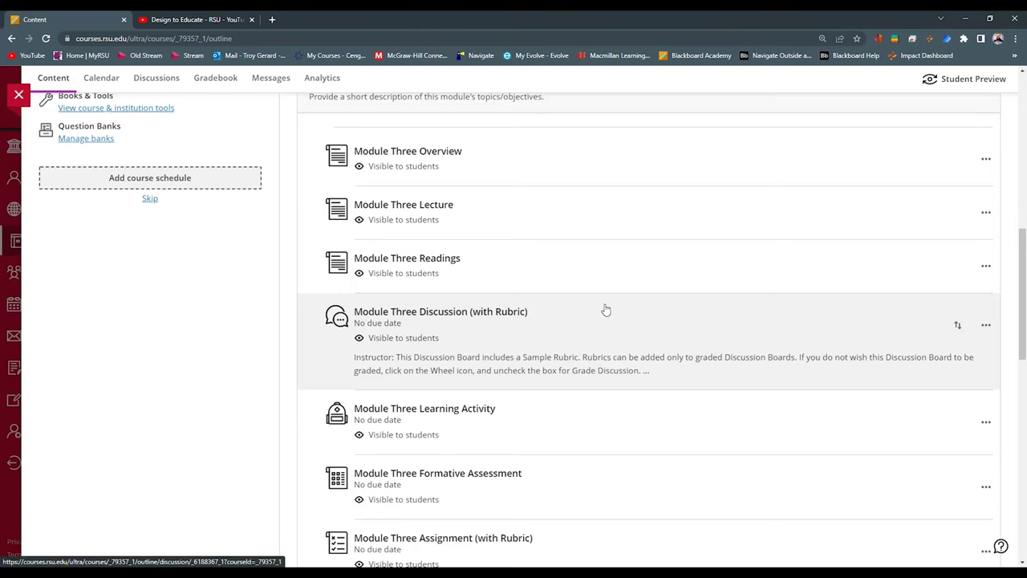
scroll(602, 313, "down", 2)
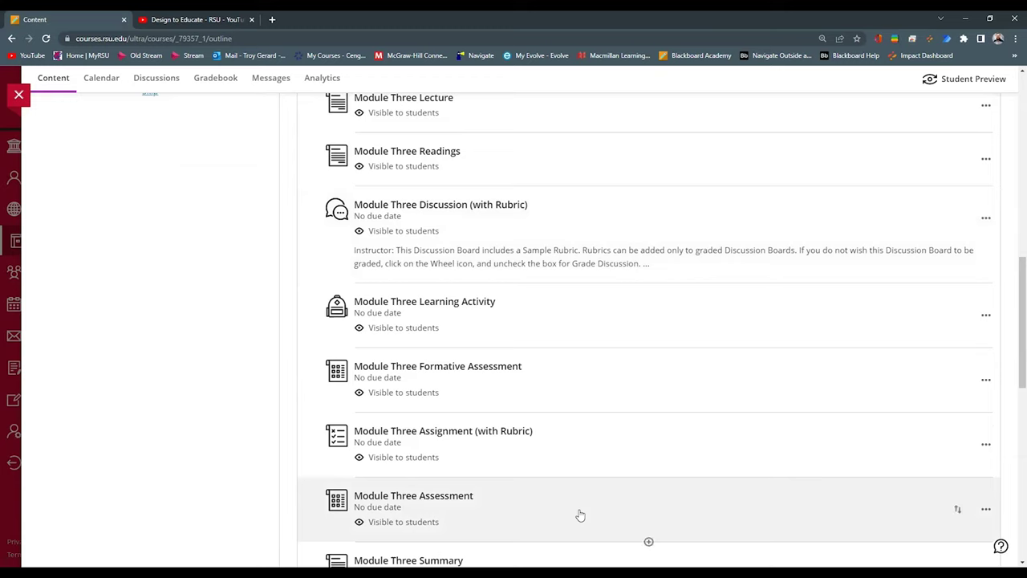
left_click(445, 232)
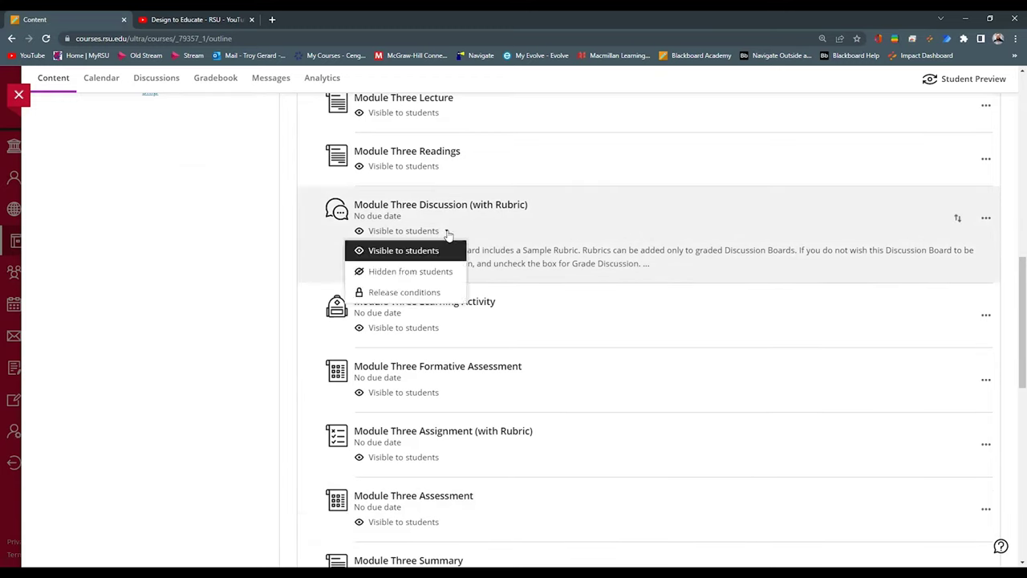
left_click(403, 273)
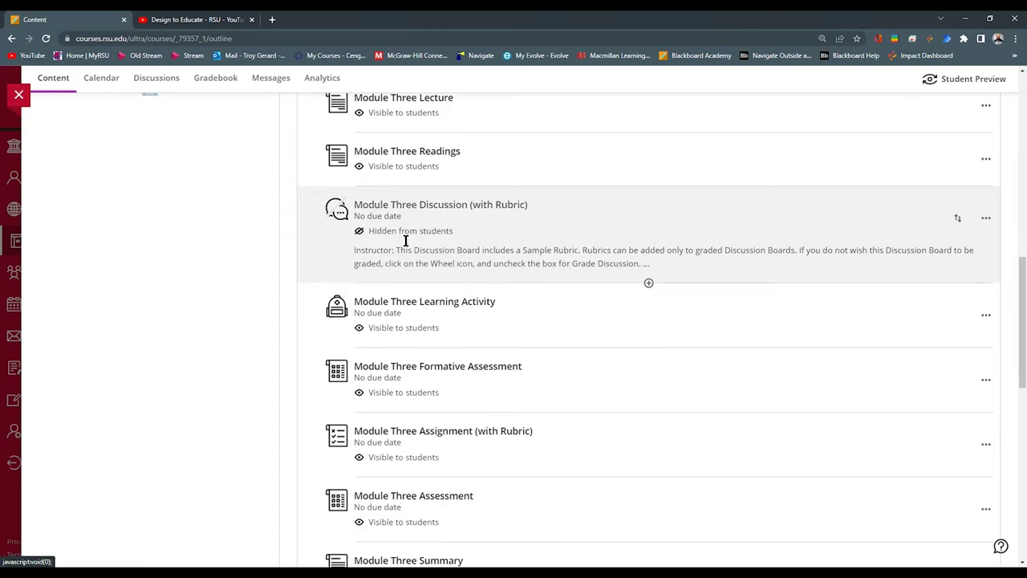
left_click(986, 220)
Open the Module Three Overview, examine its welcome message note, learning objectives and task placeholders, and close it
scroll(683, 287, "up", 2)
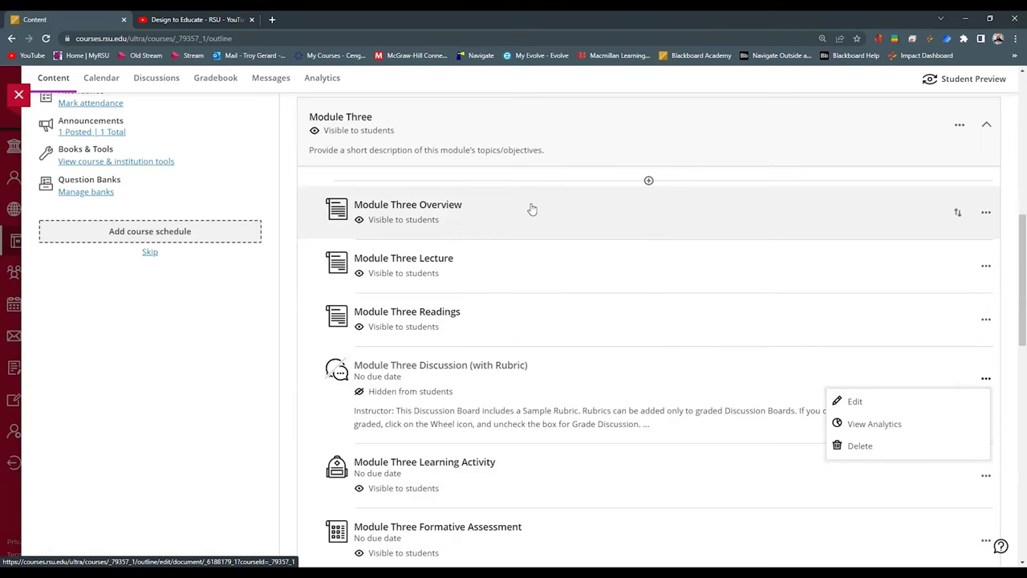
scroll(523, 212, "up", 1)
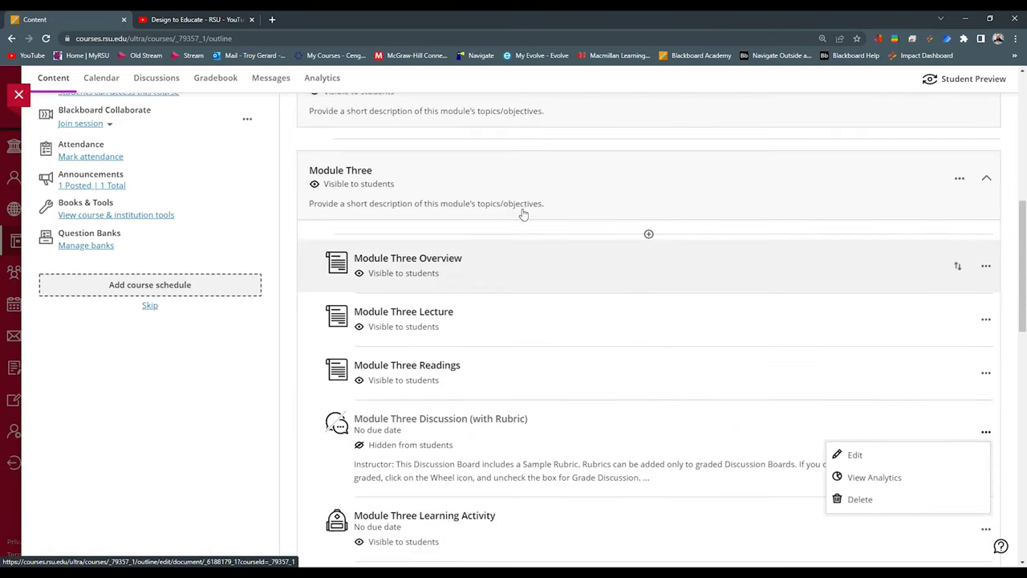
left_click(521, 263)
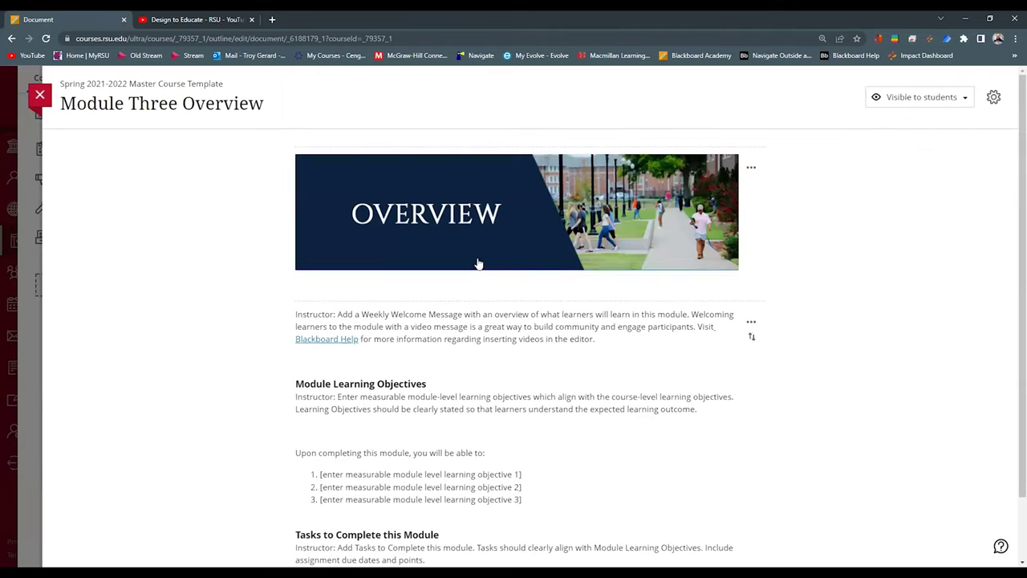
scroll(402, 298, "down", 1)
left_click_drag(294, 260, 647, 285)
left_click(507, 300)
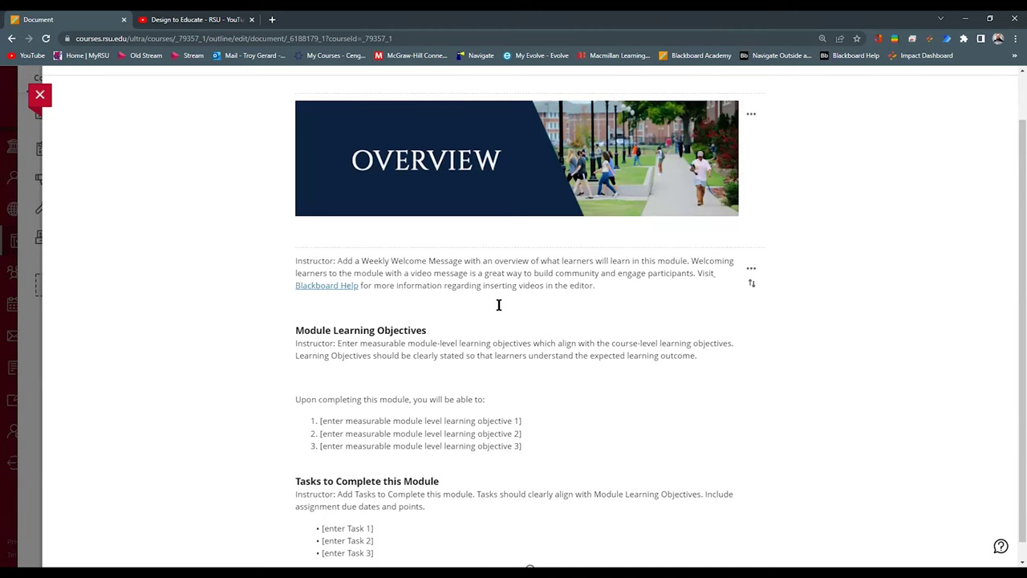
scroll(481, 311, "down", 1)
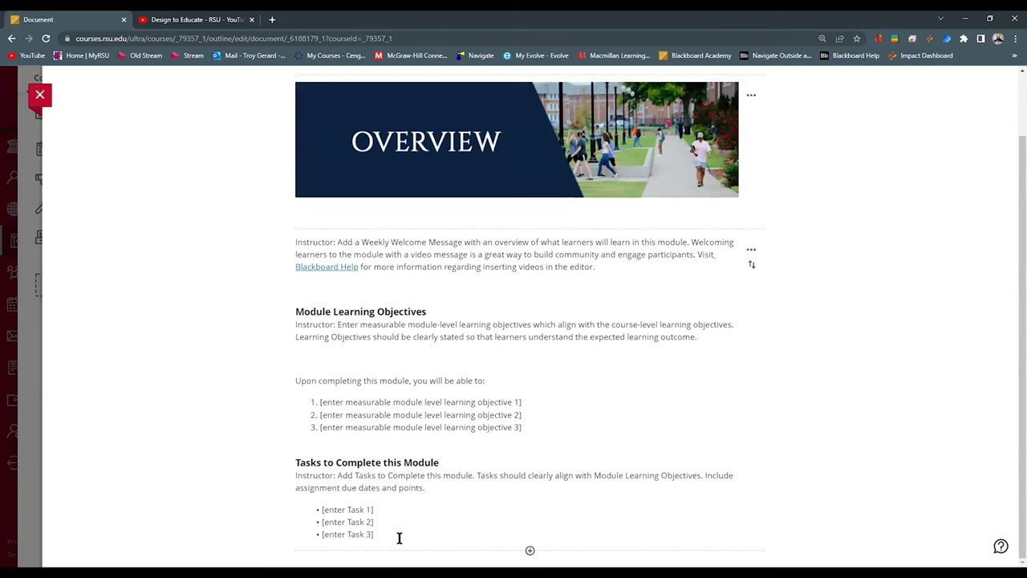
left_click(40, 96)
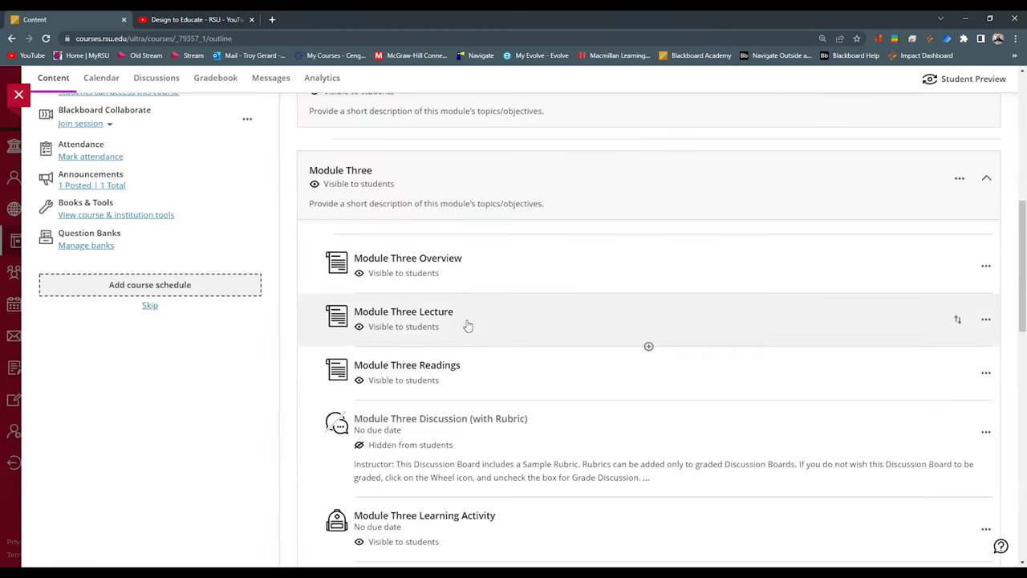
Open the Module Three Lecture, examine its instructor note, learning objectives and example lecture video, and close it
left_click(468, 325)
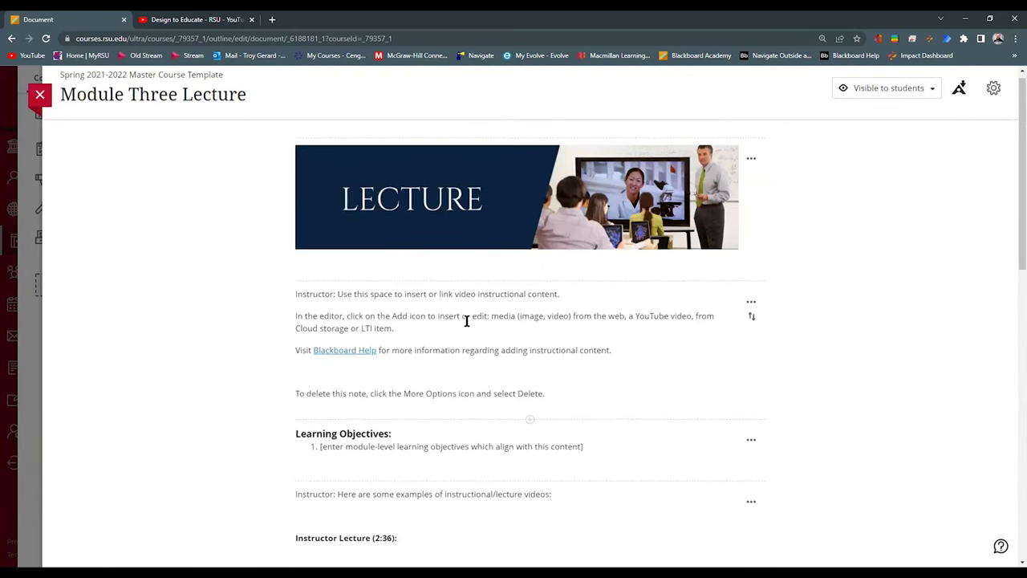
scroll(466, 321, "down", 3)
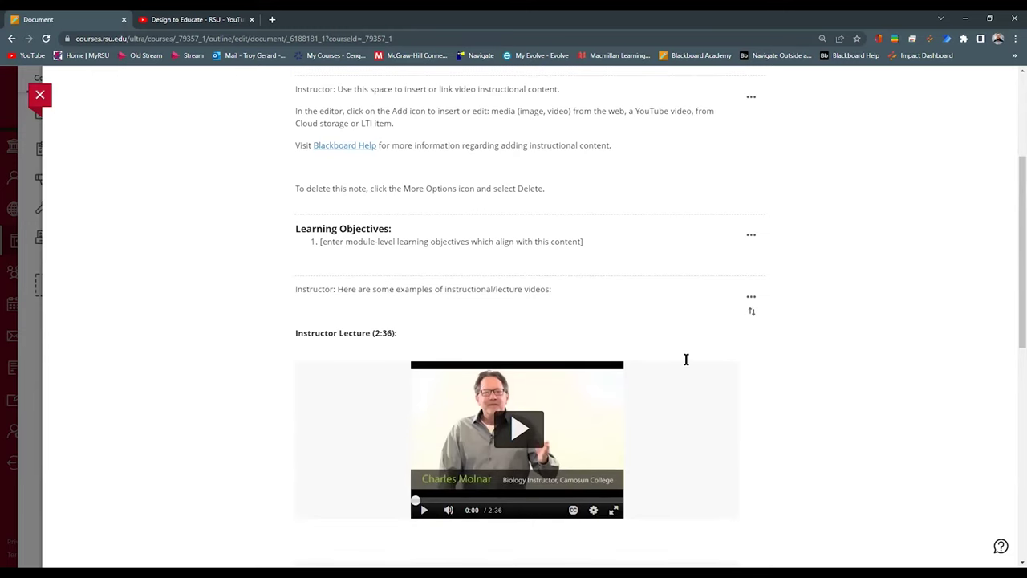
scroll(539, 346, "up", 2)
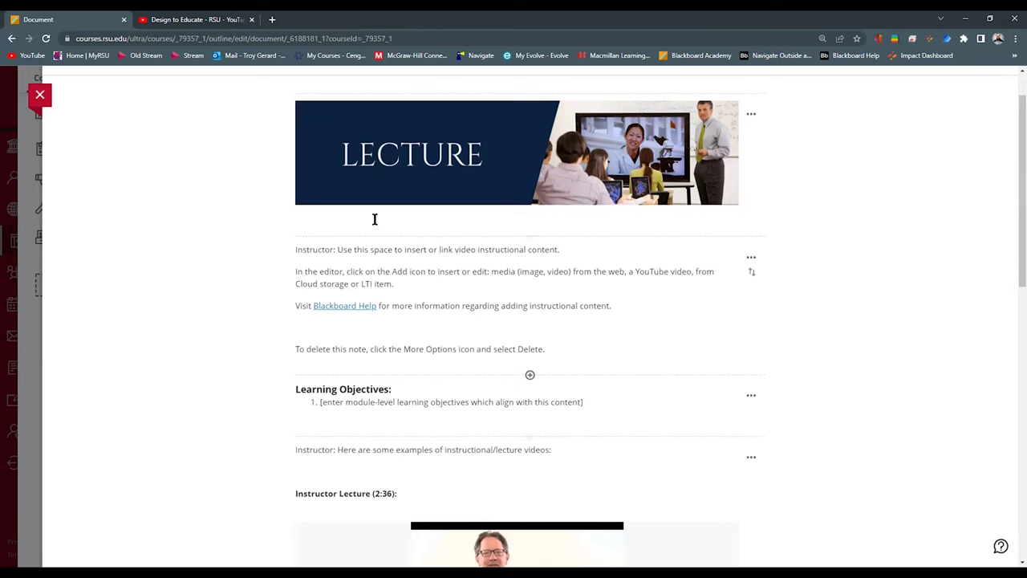
left_click(41, 98)
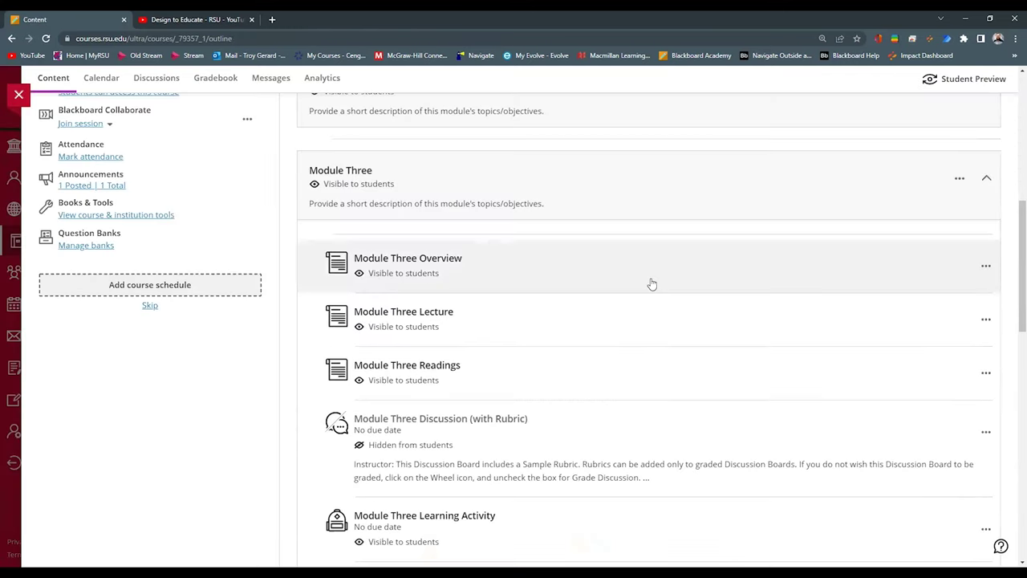
Open the Module Three Readings, examine the instructor note, learning objectives and printed textbook example, and close the document
left_click(986, 321)
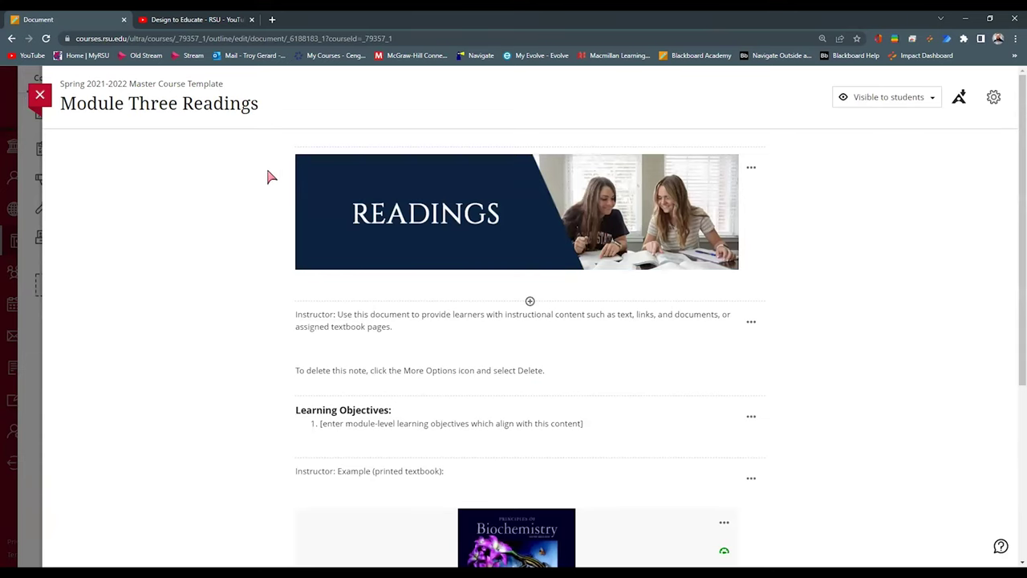
scroll(241, 199, "down", 1)
scroll(240, 201, "down", 1)
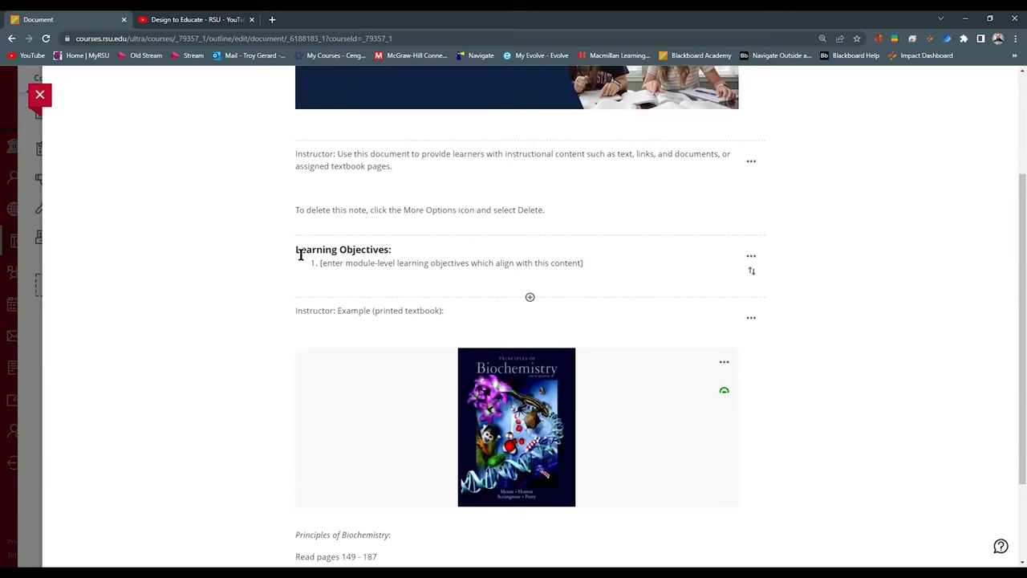
scroll(640, 261, "down", 1)
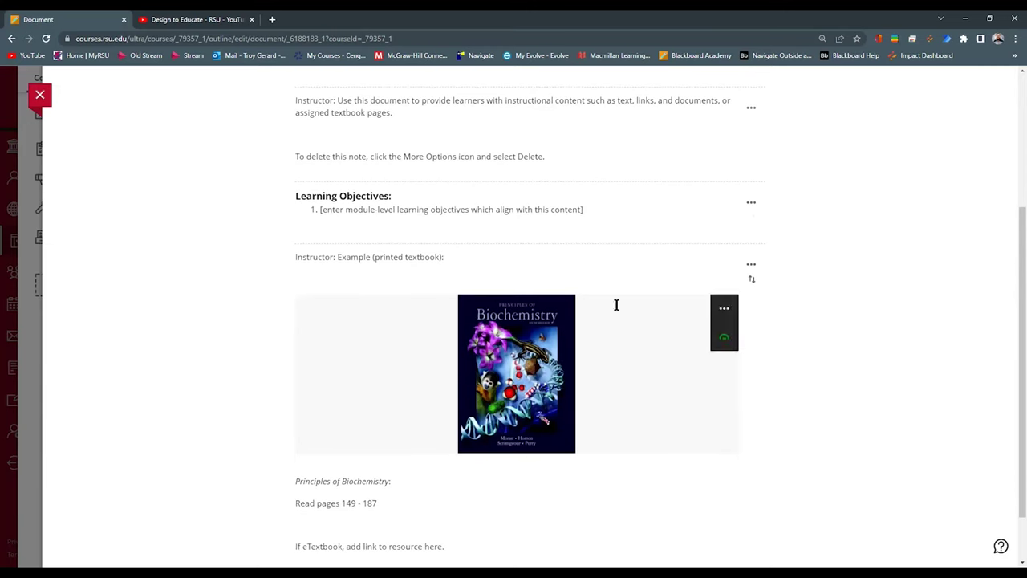
scroll(499, 448, "up", 3)
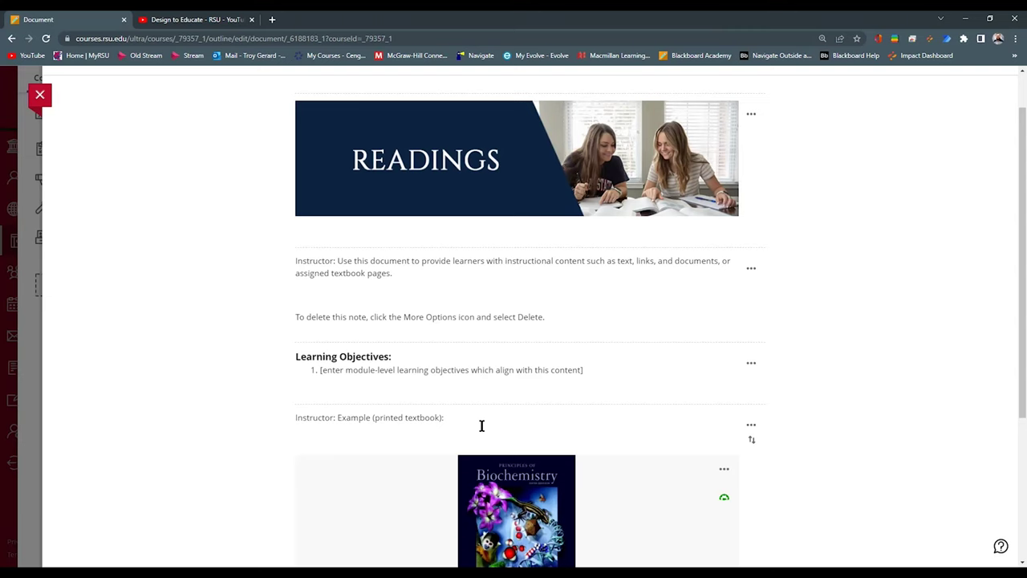
scroll(482, 425, "up", 1)
left_click(38, 95)
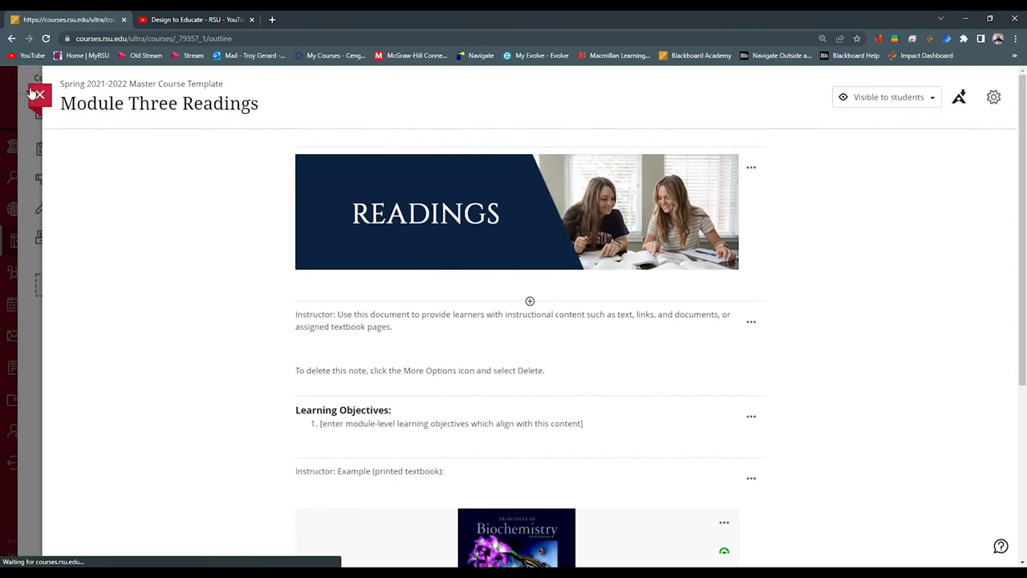
Look through Module Three's items from the overview down to the assessment
scroll(555, 394, "down", 1)
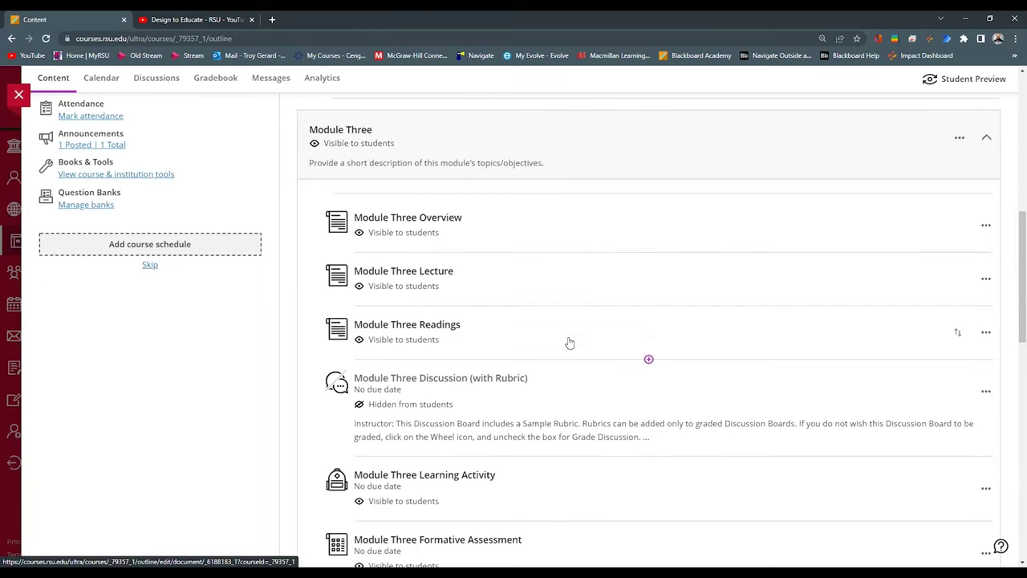
scroll(570, 318, "down", 1)
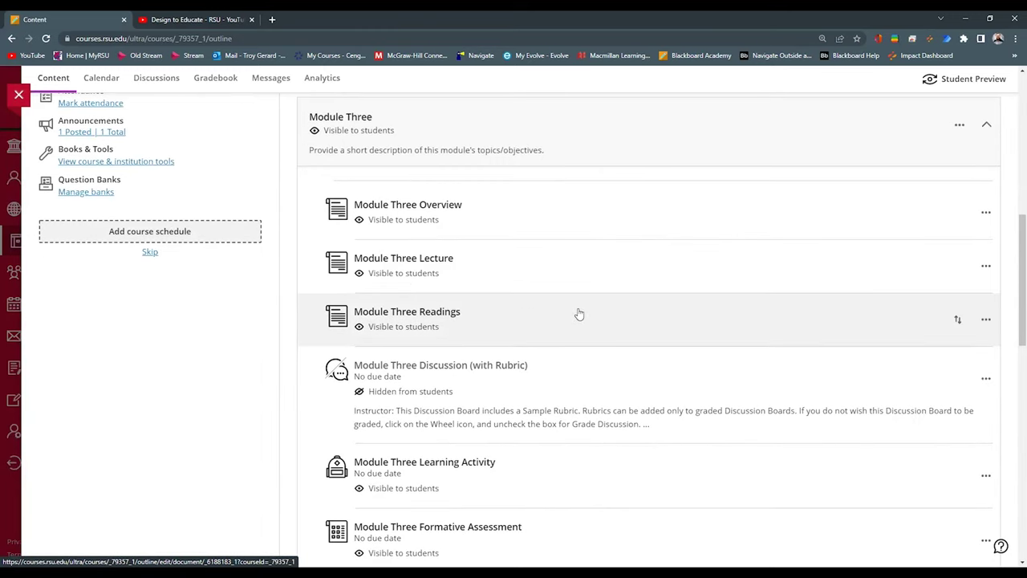
scroll(579, 314, "down", 3)
scroll(580, 314, "down", 1)
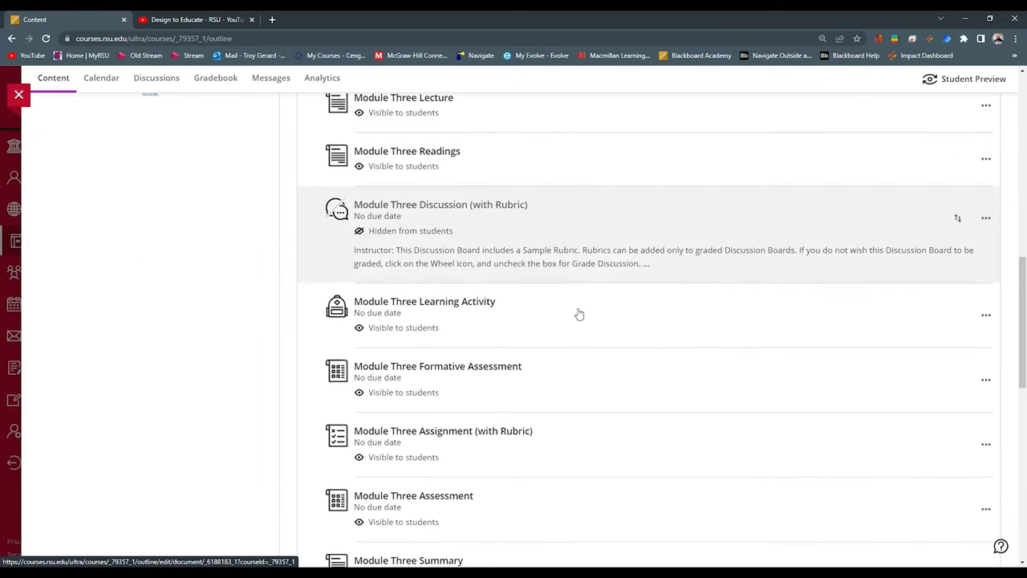